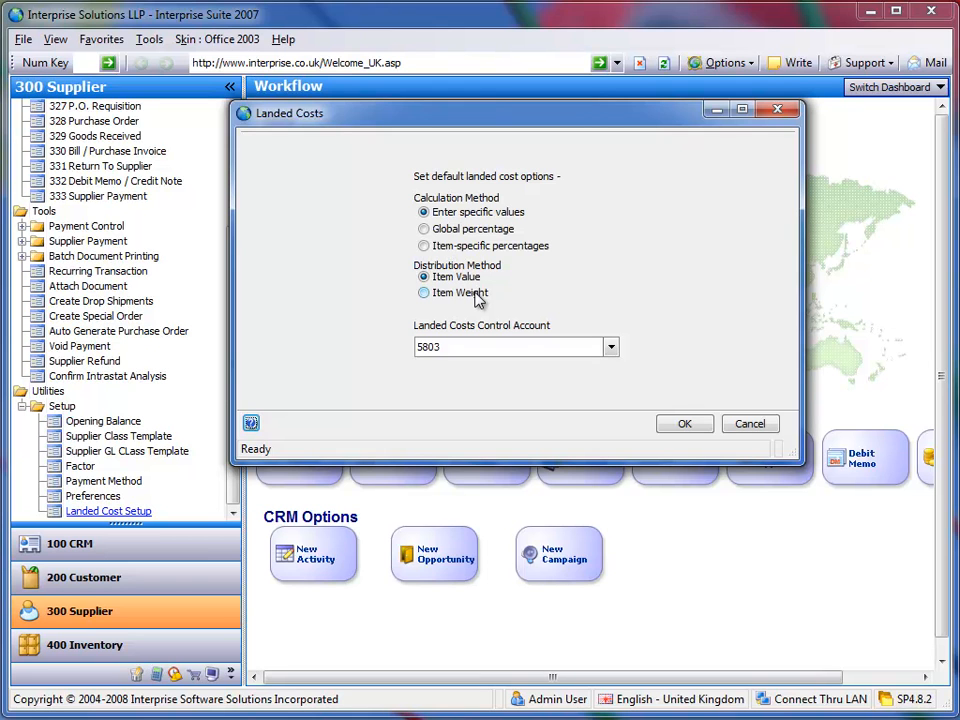
- Leave the landed cost setup without changes and search the inventory items for "std"
{"action": "left_click", "coordinate": [749, 426]}
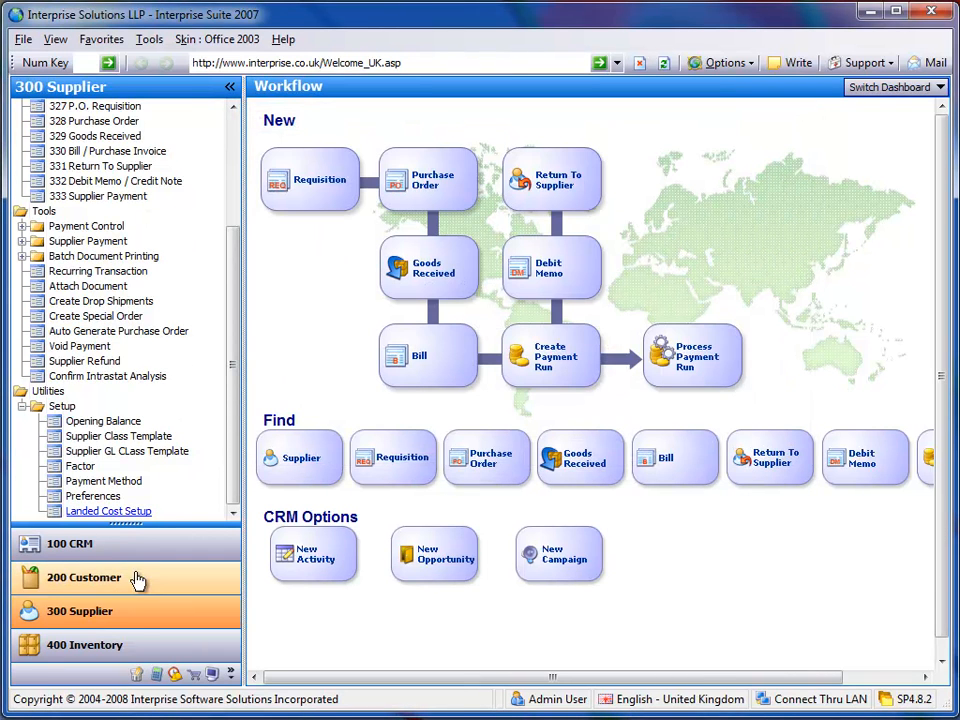
{"action": "left_click", "coordinate": [135, 640]}
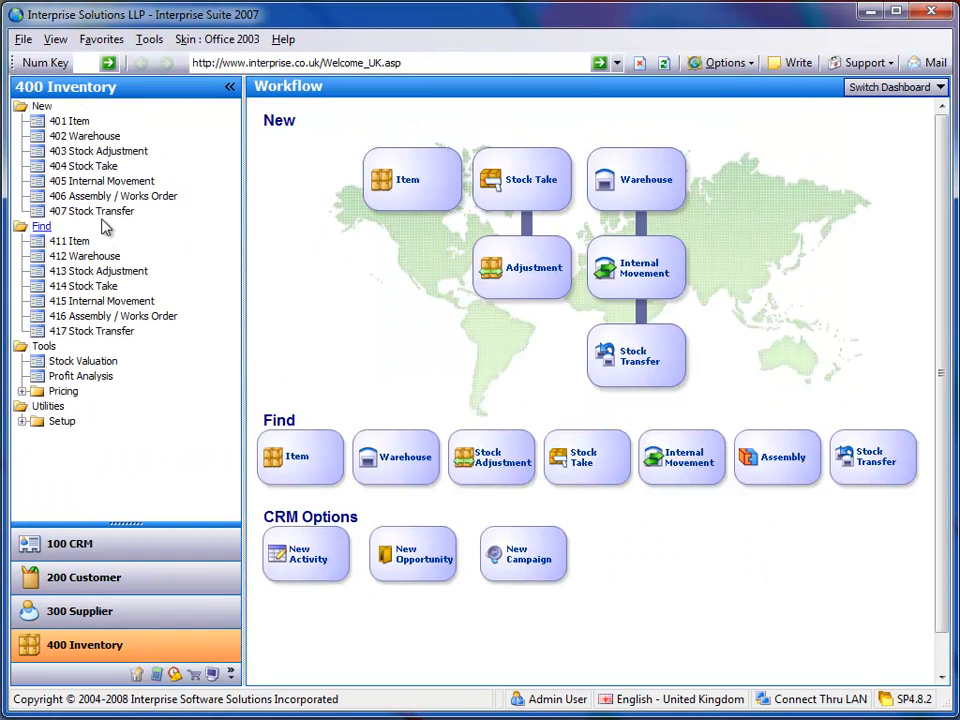
{"action": "left_click", "coordinate": [71, 242]}
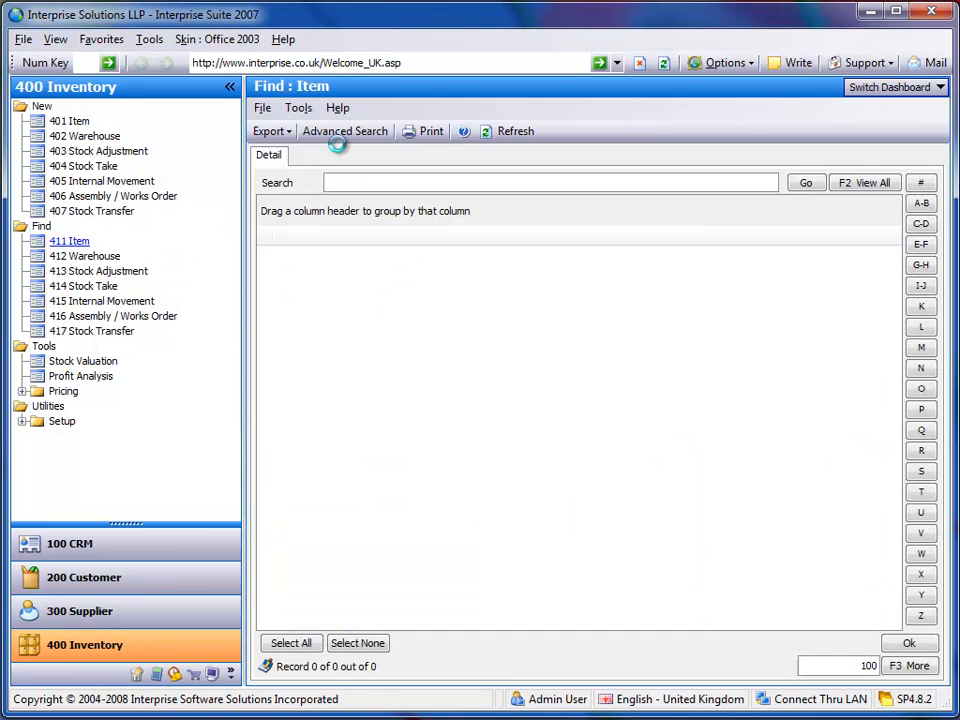
{"action": "left_click", "coordinate": [300, 182]}
{"action": "type", "text": "std"}
{"action": "key", "text": "Return"}
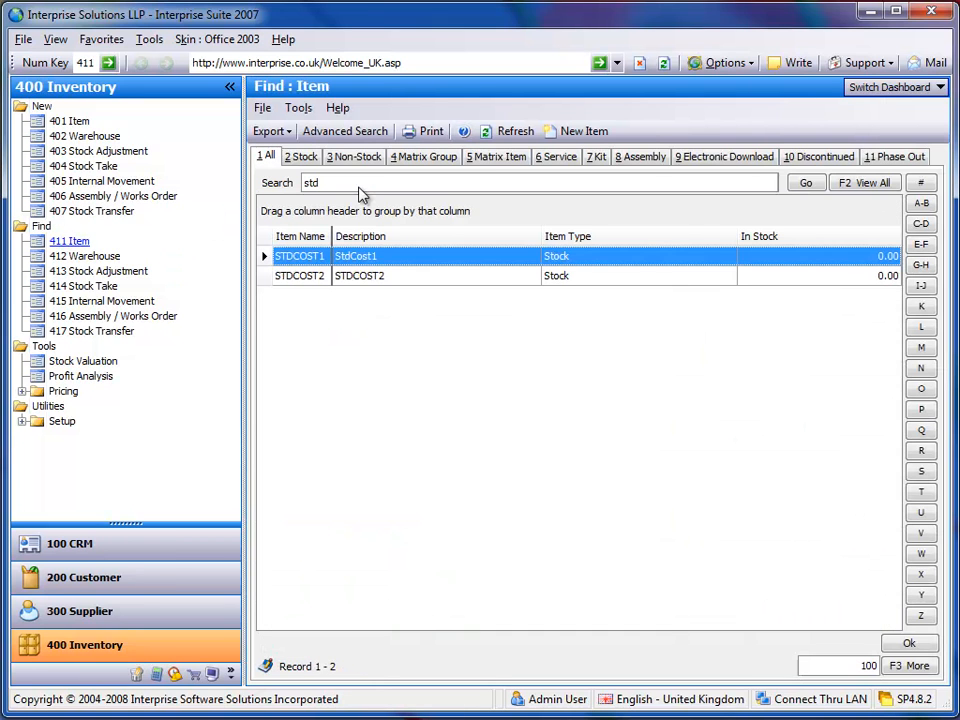
- Open item STDCOST1, examine its costing method and cost values, and close the item record
{"action": "double_click", "coordinate": [318, 257]}
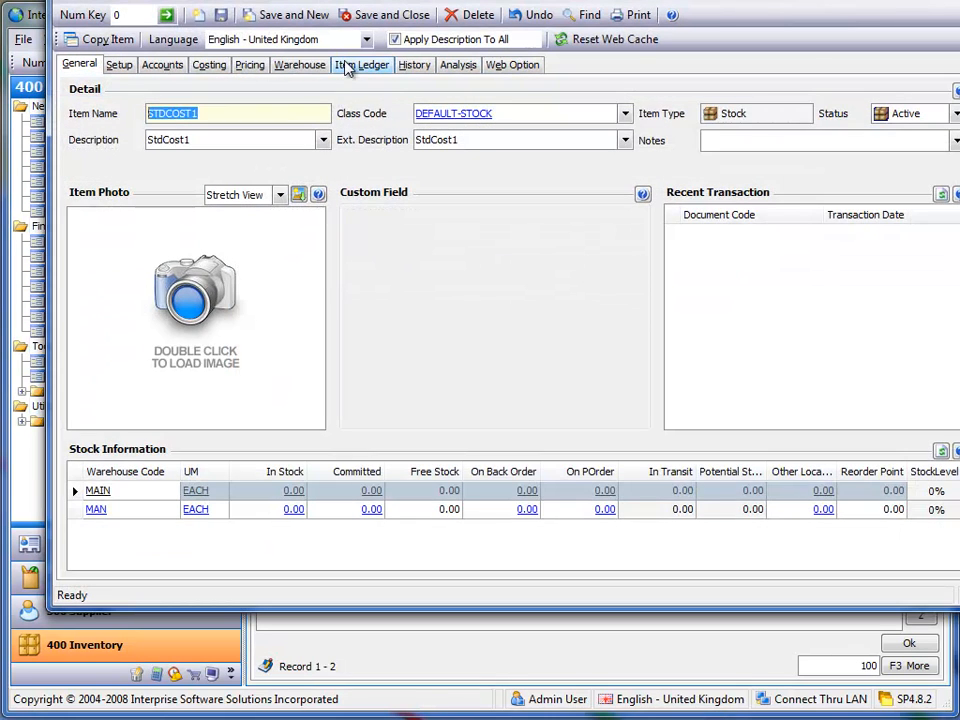
{"action": "left_click", "coordinate": [216, 64]}
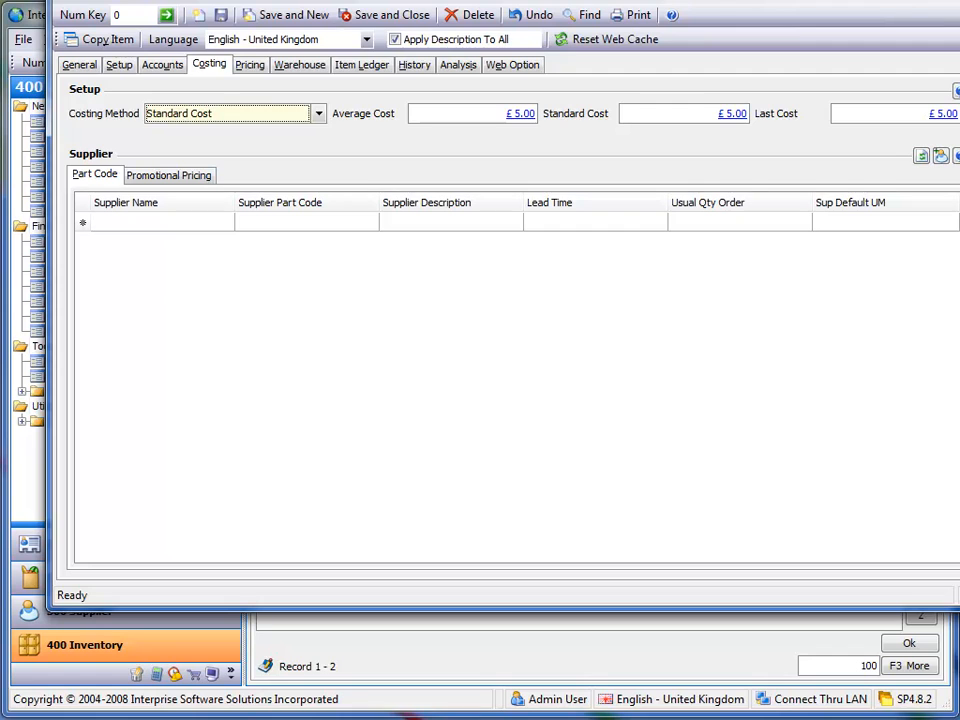
{"action": "left_click", "coordinate": [959, 0]}
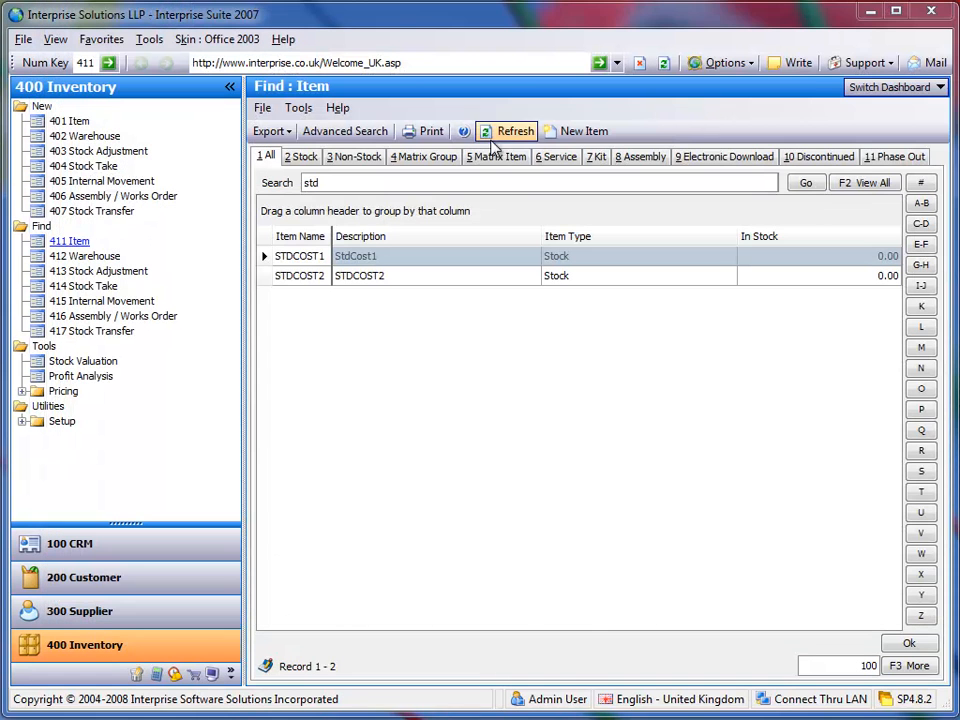
- Create a new purchase order for the supplier A UK Supplier
{"action": "left_click", "coordinate": [88, 602]}
{"action": "left_click", "coordinate": [235, 131]}
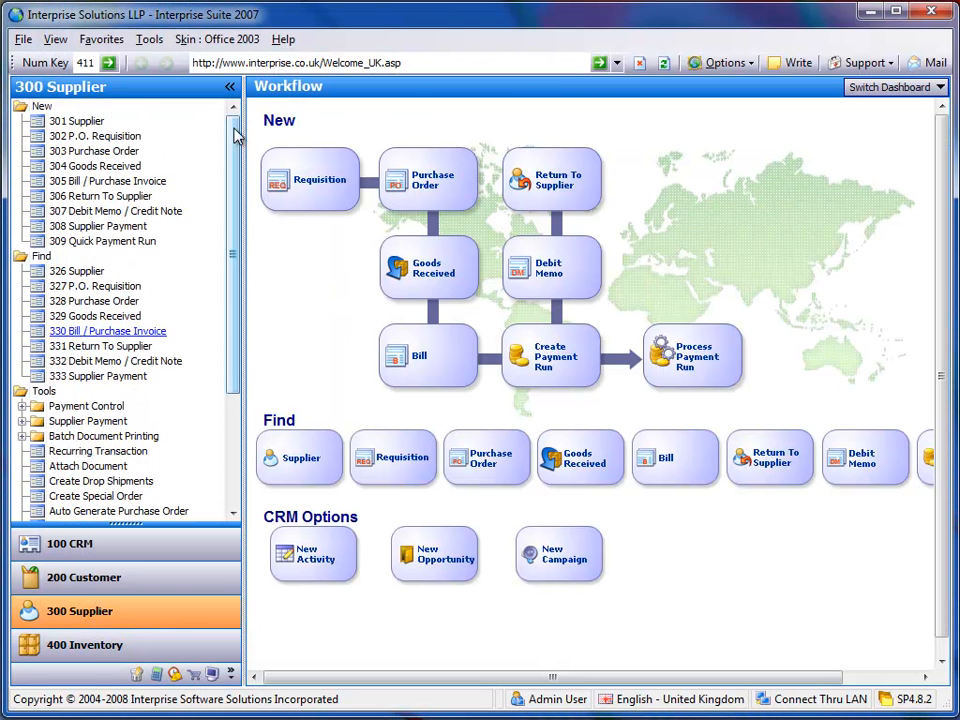
{"action": "left_click", "coordinate": [101, 151]}
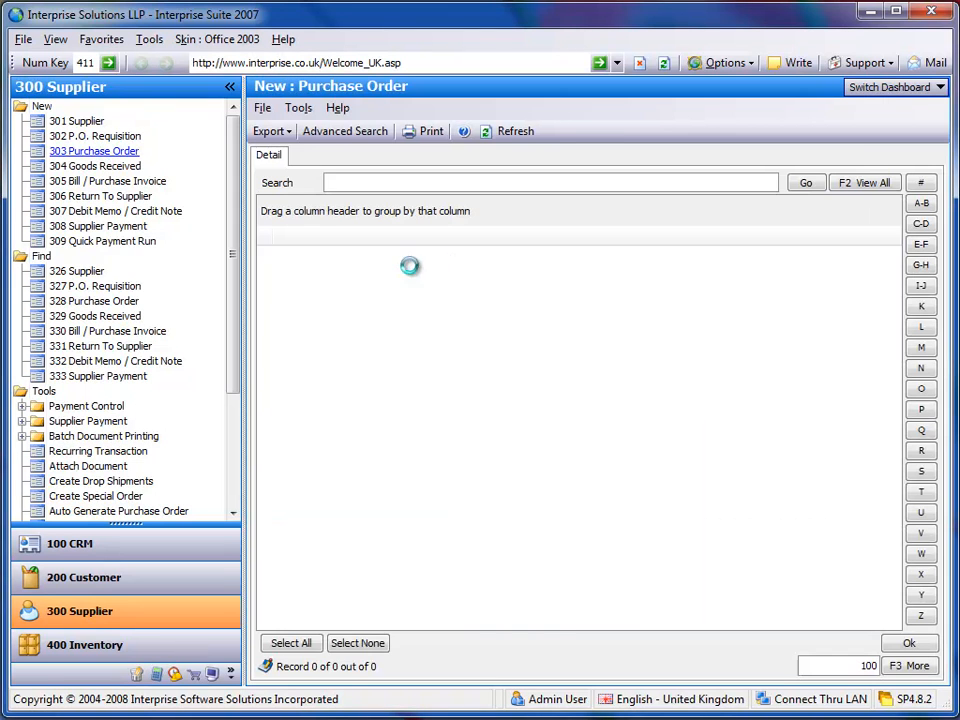
{"action": "left_click", "coordinate": [315, 276]}
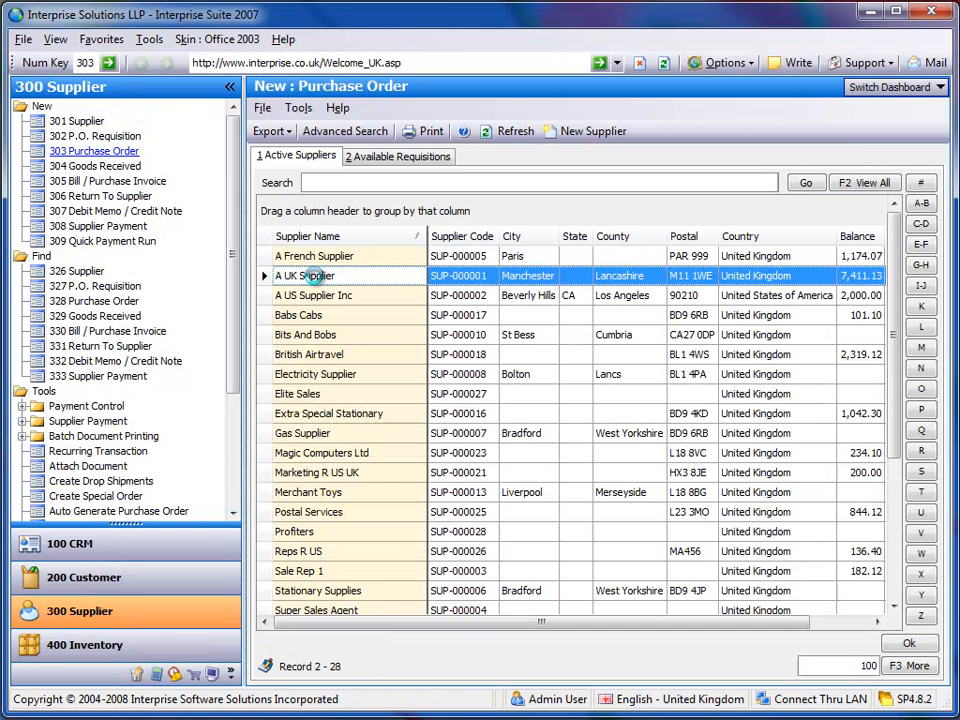
{"action": "double_click", "coordinate": [312, 276]}
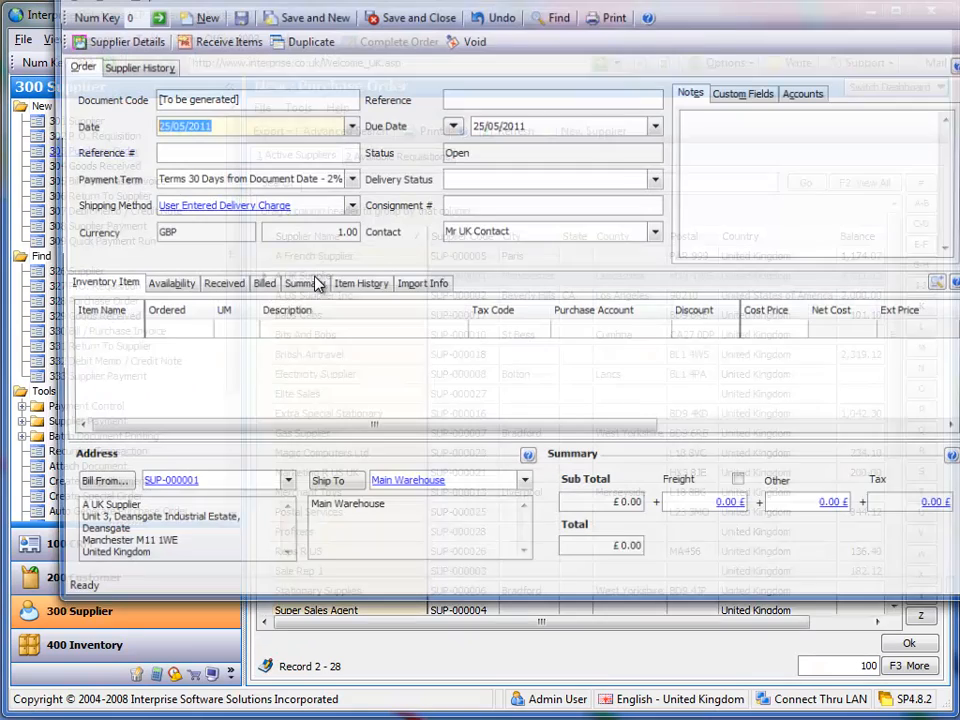
- Add item STDCOST1 to the purchase order with an ordered quantity of 10
{"action": "left_click", "coordinate": [96, 331]}
{"action": "type", "text": "stdcost1"}
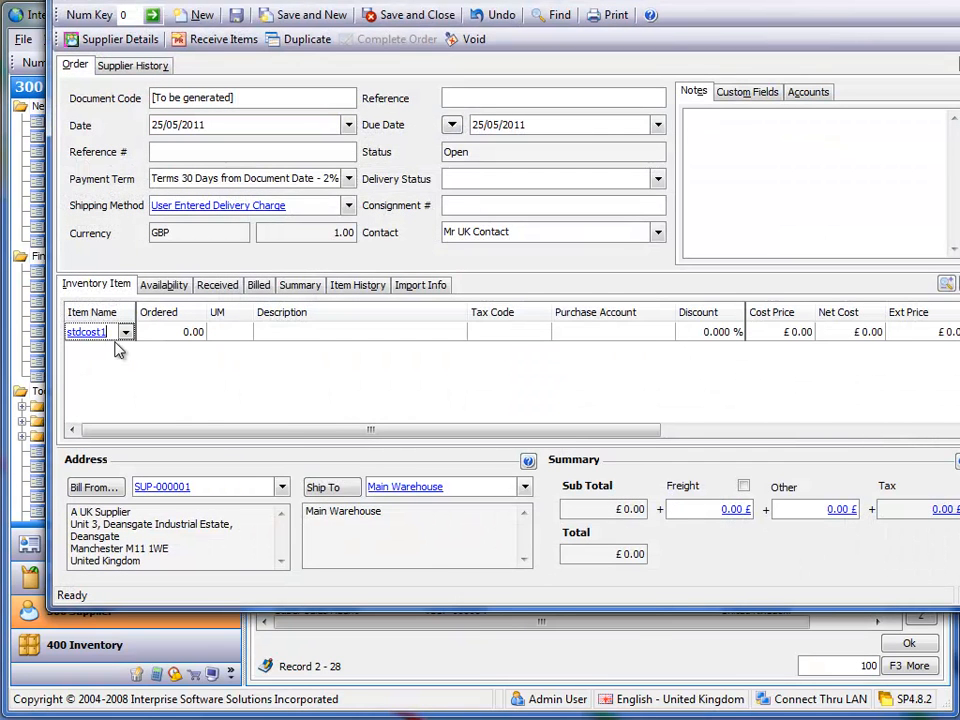
{"action": "key", "text": "Tab"}
{"action": "type", "text": "10."}
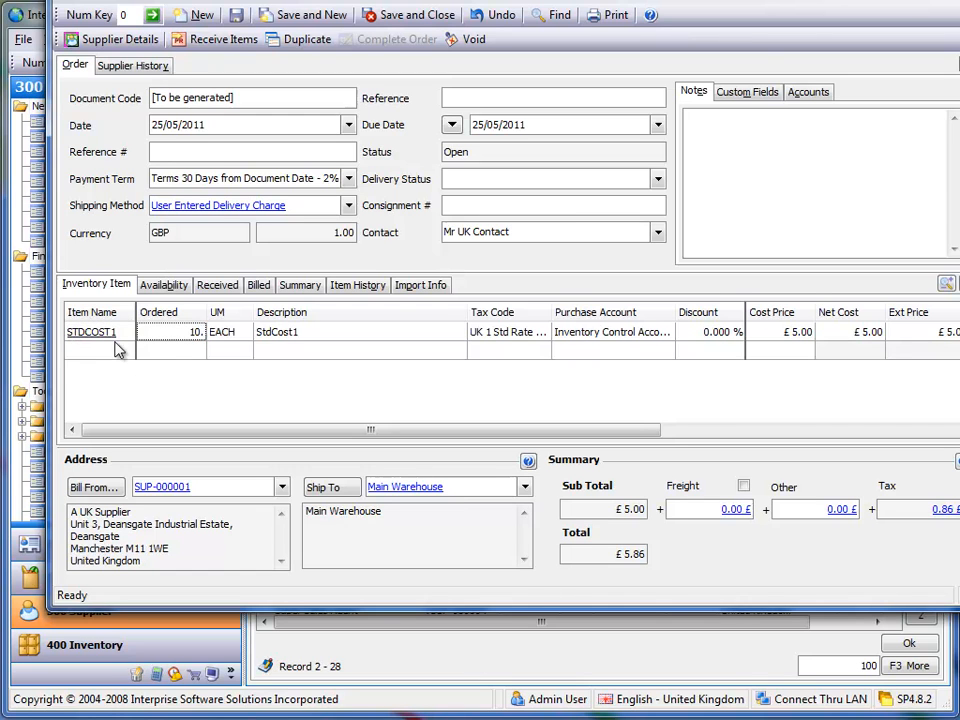
- Add item STDCOST2 as the second purchase order line with an ordered quantity of 10
{"action": "left_click", "coordinate": [118, 348]}
{"action": "type", "text": "std"}
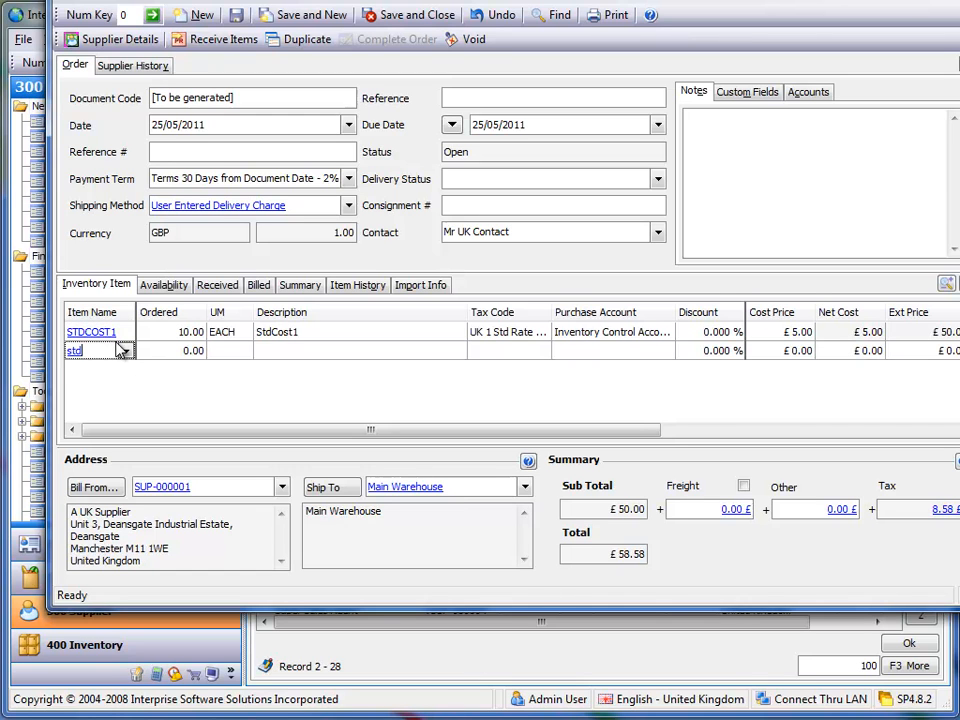
{"action": "type", "text": "cost2"}
{"action": "key", "text": "Tab"}
{"action": "type", "text": "10"}
{"action": "key", "text": "Tab"}
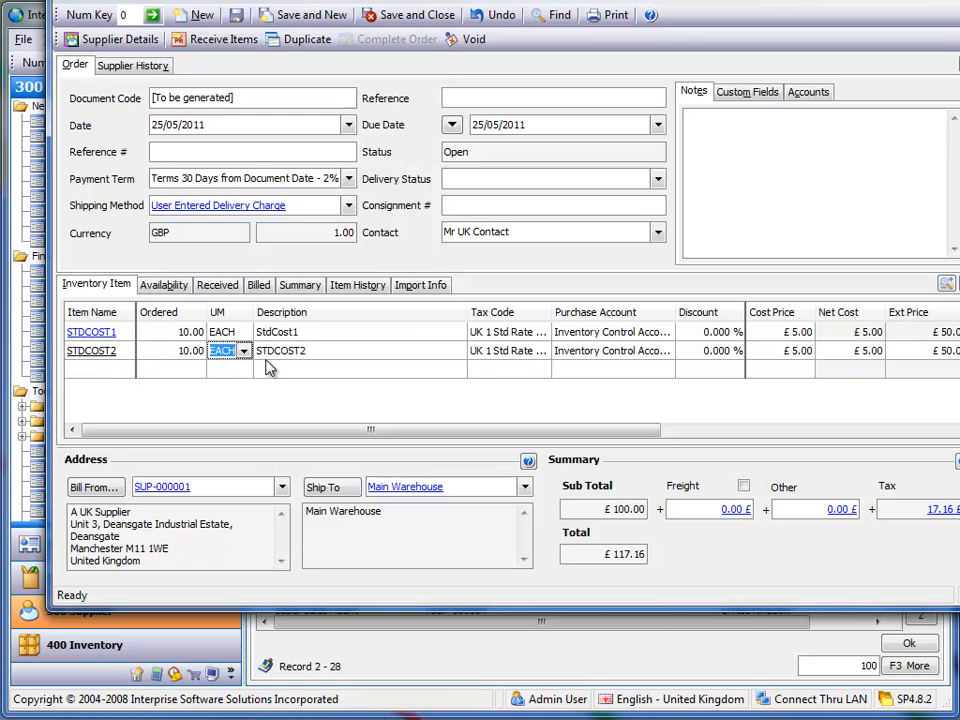
- Set the cost price of the STDCOST2 line to £10.00
{"action": "left_click", "coordinate": [770, 351]}
{"action": "type", "text": "10"}
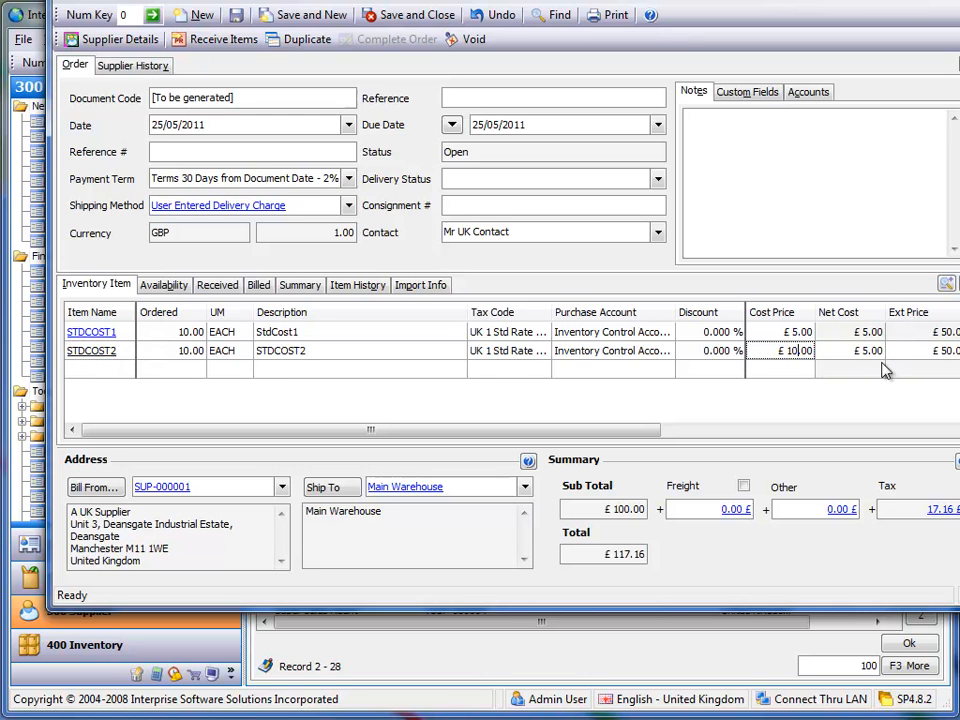
{"action": "key", "text": "Return"}
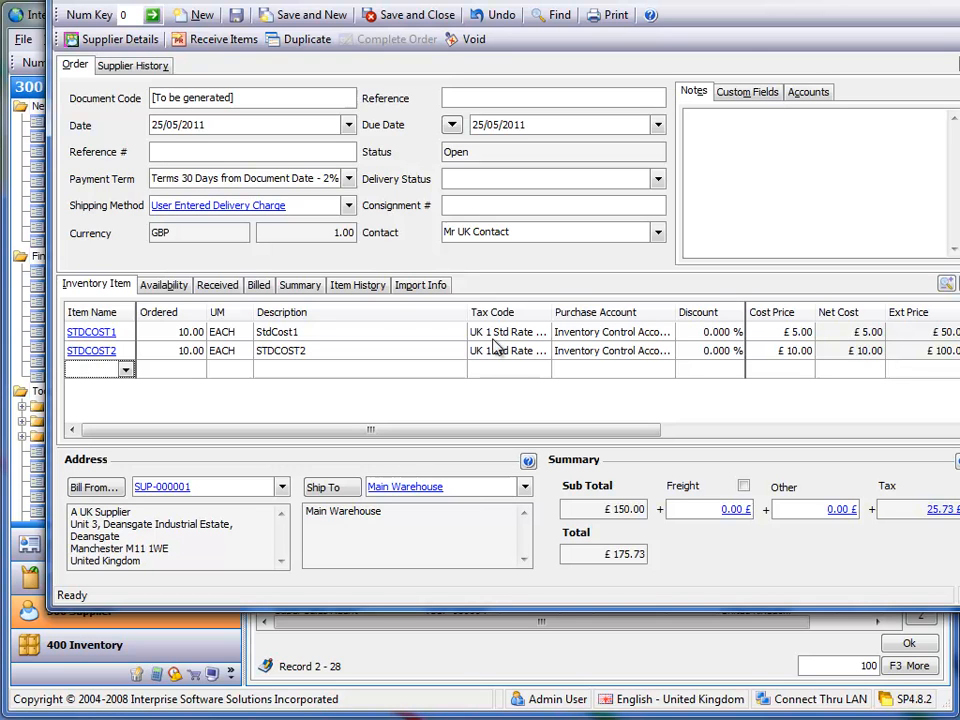
- Save the purchase order and receive its items into a goods received note
{"action": "left_click", "coordinate": [237, 15]}
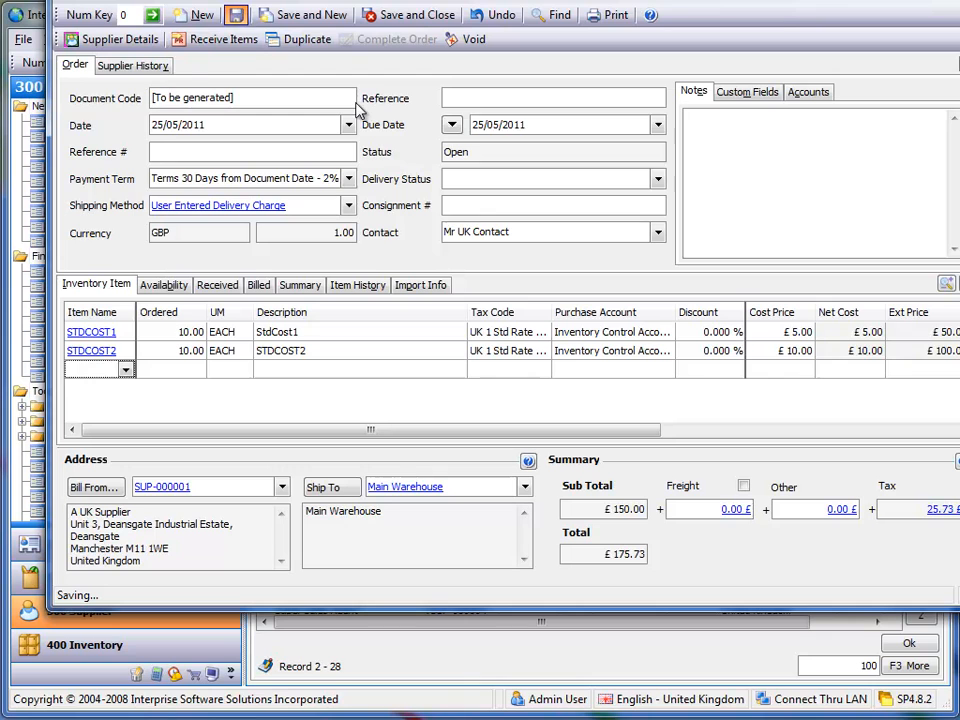
{"action": "left_click", "coordinate": [239, 41]}
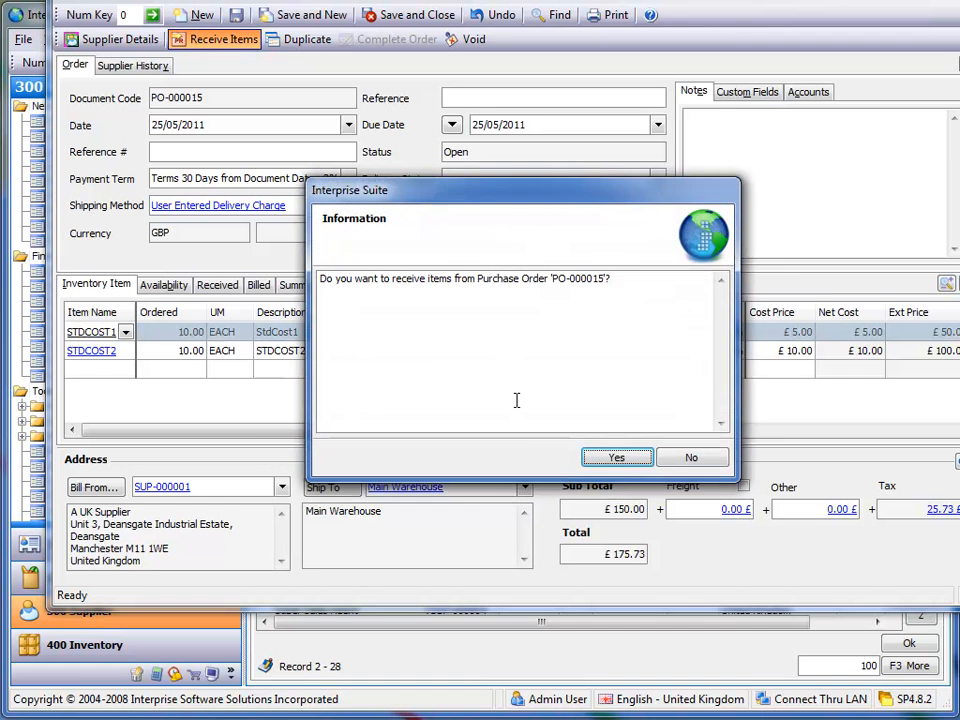
{"action": "left_click", "coordinate": [617, 457]}
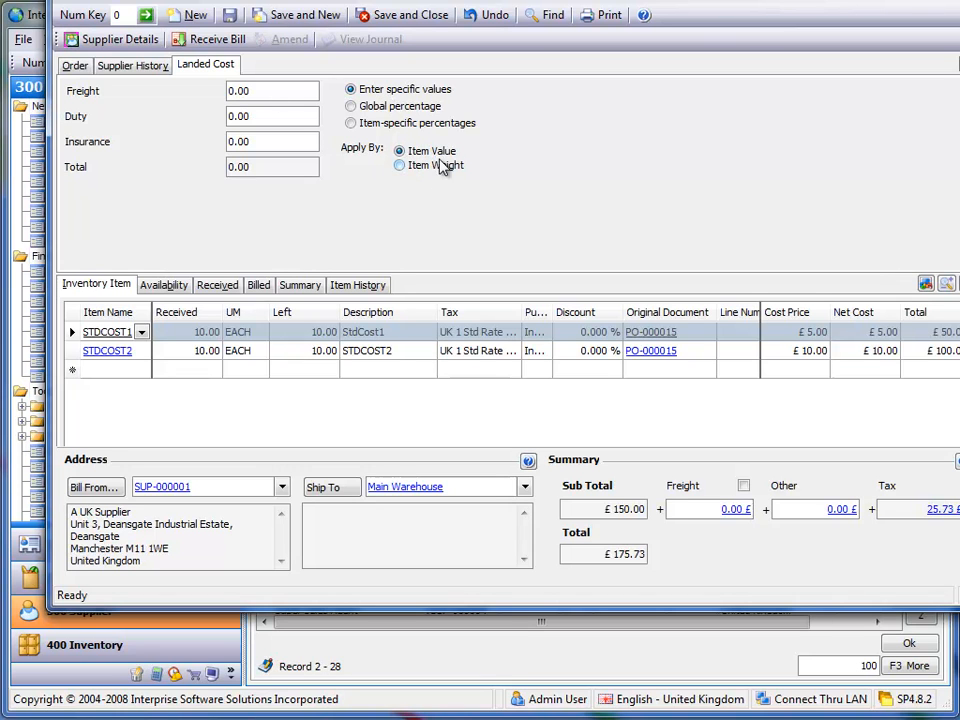
- Enter a freight landed cost of 100 using specific values applied by item value, and save the goods received note
{"action": "left_click", "coordinate": [279, 96]}
{"action": "type", "text": "100"}
{"action": "key", "text": "Return"}
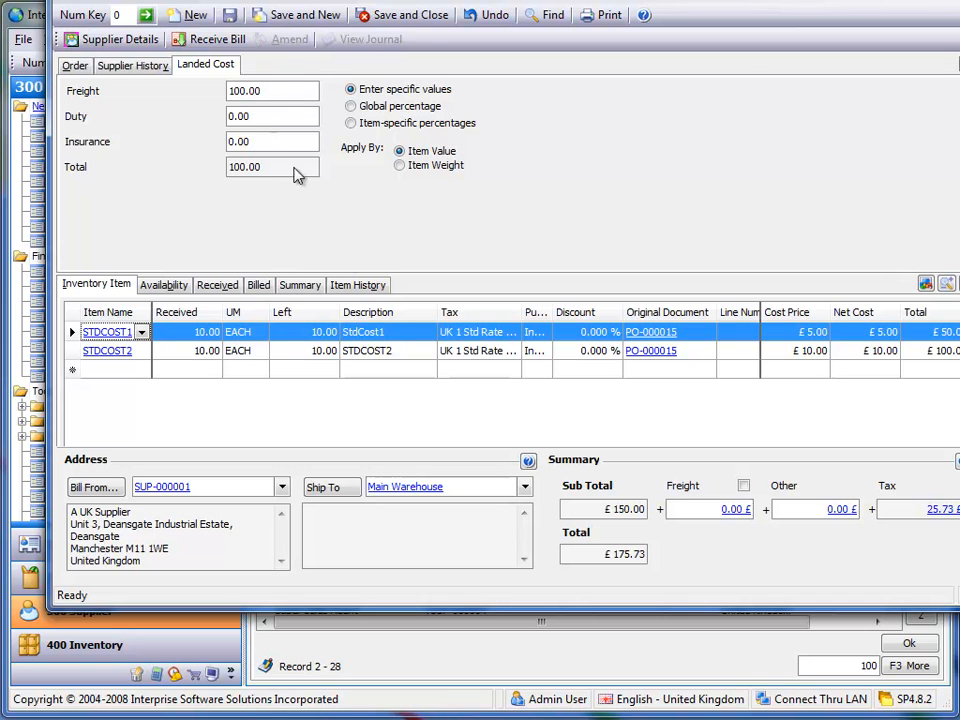
{"action": "left_click", "coordinate": [88, 64]}
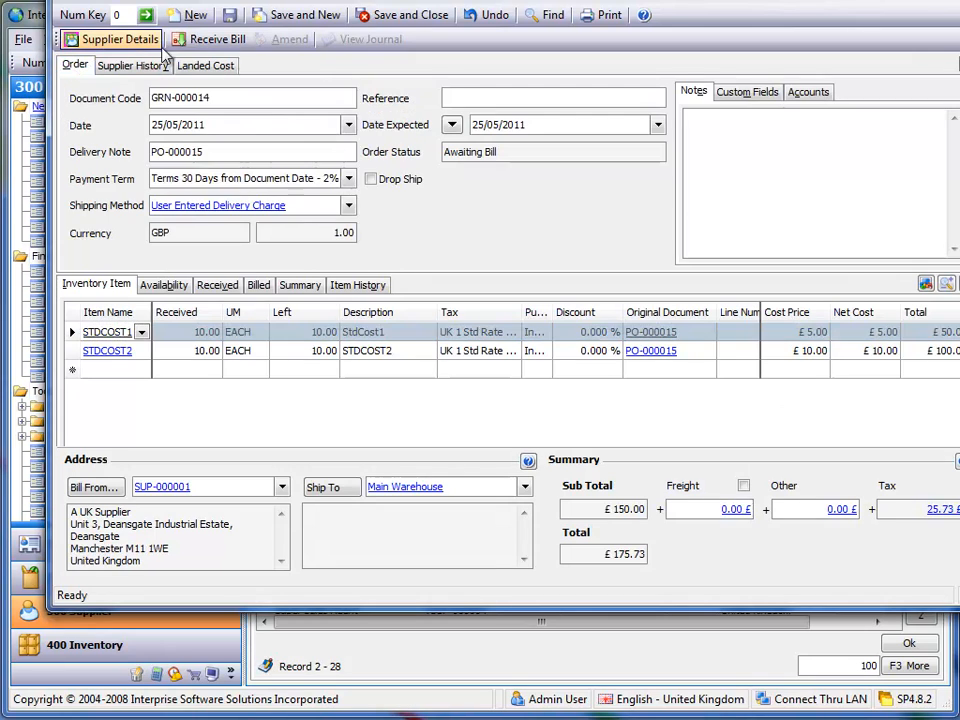
{"action": "left_click", "coordinate": [229, 15]}
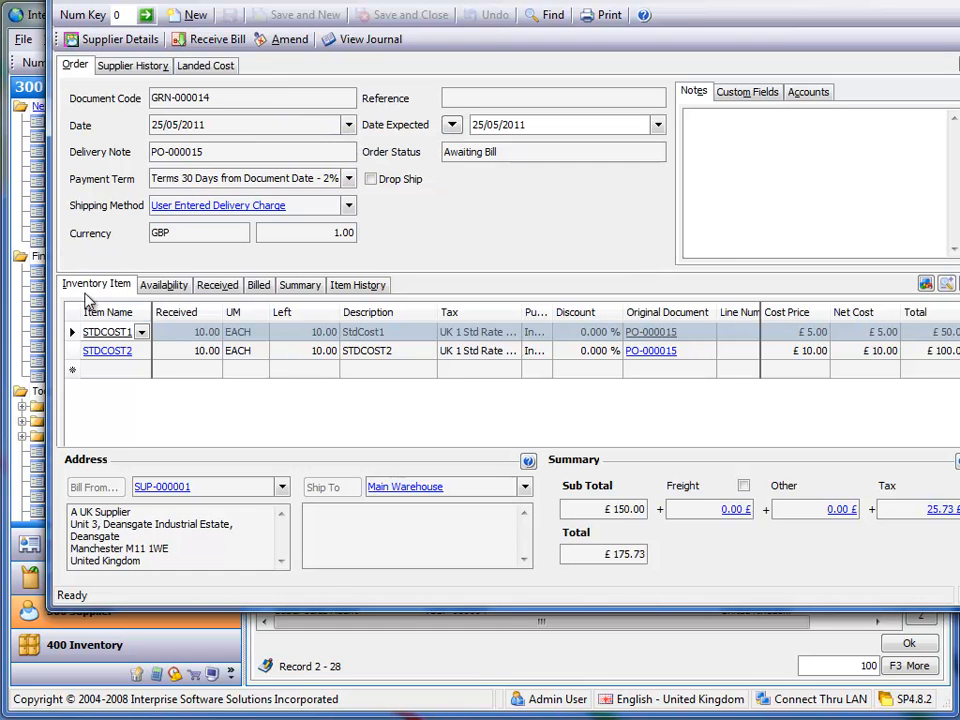
- Open item STDCOST1 from the goods received note and examine its costing details
{"action": "left_click", "coordinate": [112, 331]}
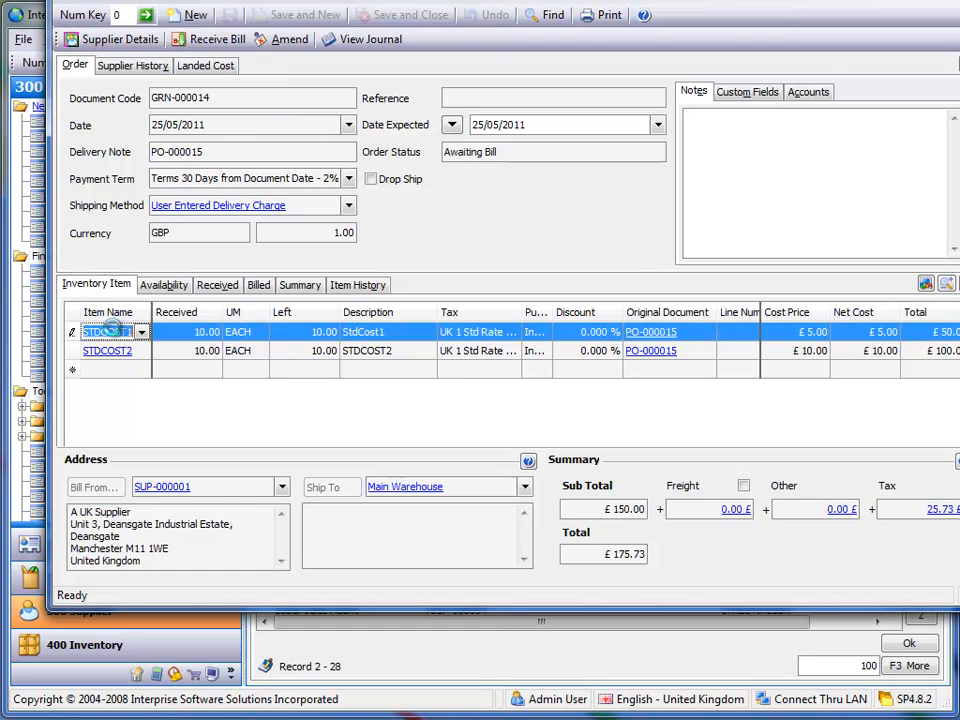
{"action": "double_click", "coordinate": [117, 334]}
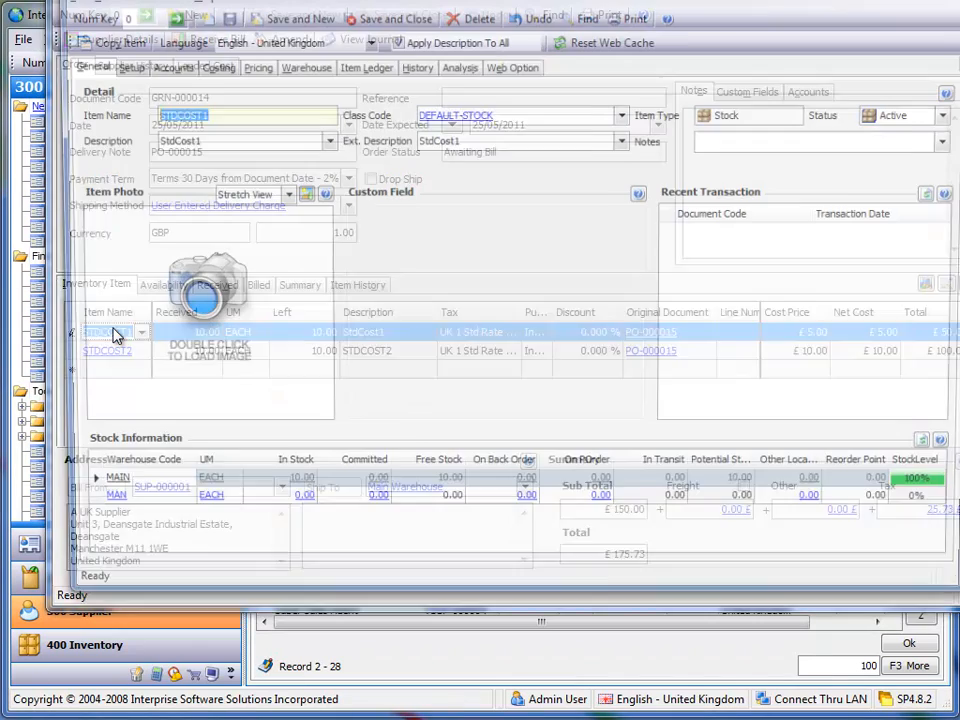
{"action": "left_click", "coordinate": [220, 67]}
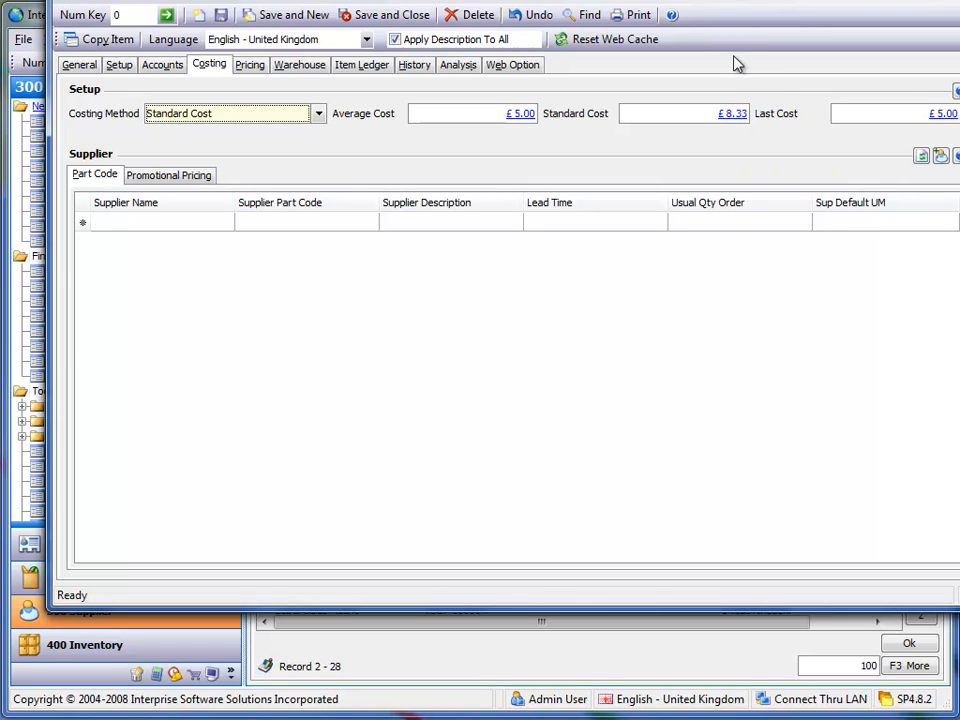
- Review the standard cost history of STDCOST1, close it and return to the goods received note
{"action": "left_click", "coordinate": [734, 117]}
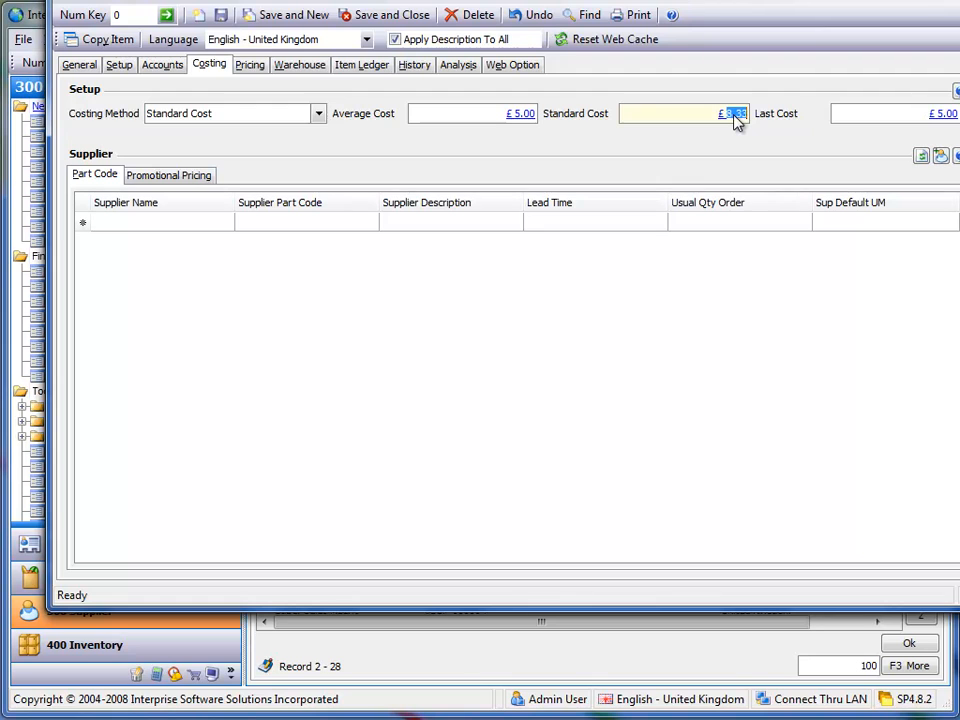
{"action": "left_click", "coordinate": [734, 117]}
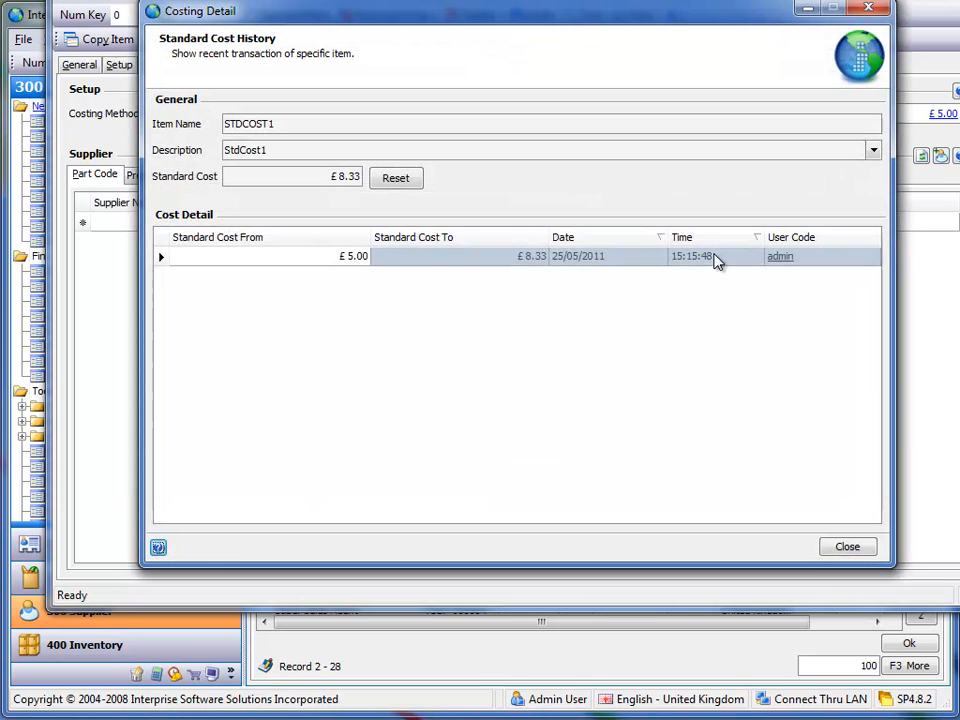
{"action": "left_click", "coordinate": [833, 544]}
{"action": "left_click_drag", "start_coordinate": [748, 0], "coordinate": [959, 0]}
{"action": "left_click", "coordinate": [96, 218]}
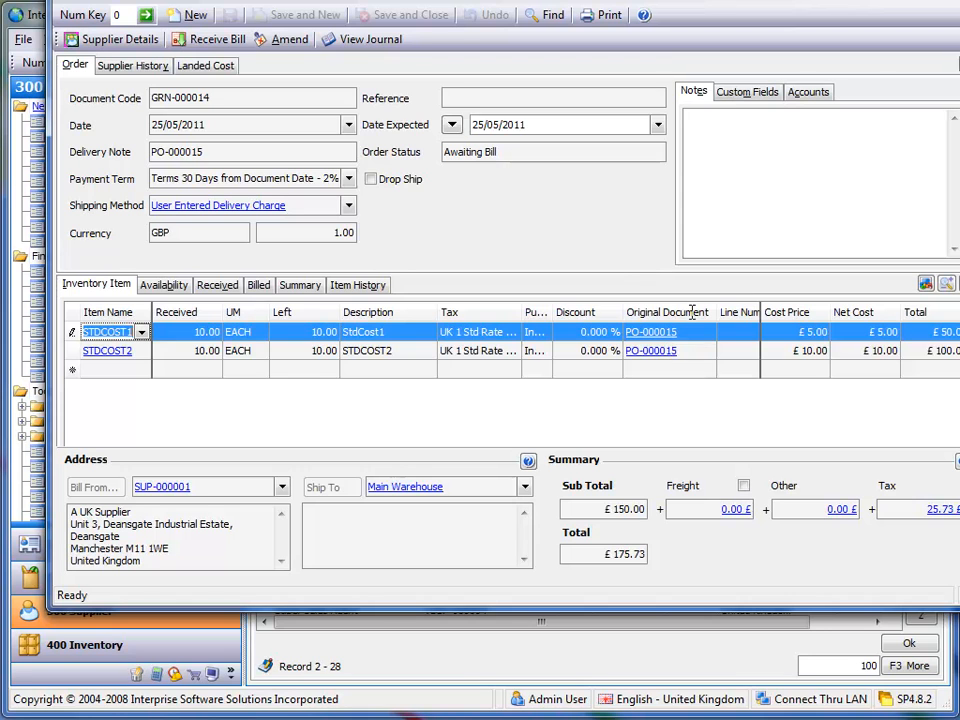
{"action": "key", "text": "alt+Tab"}
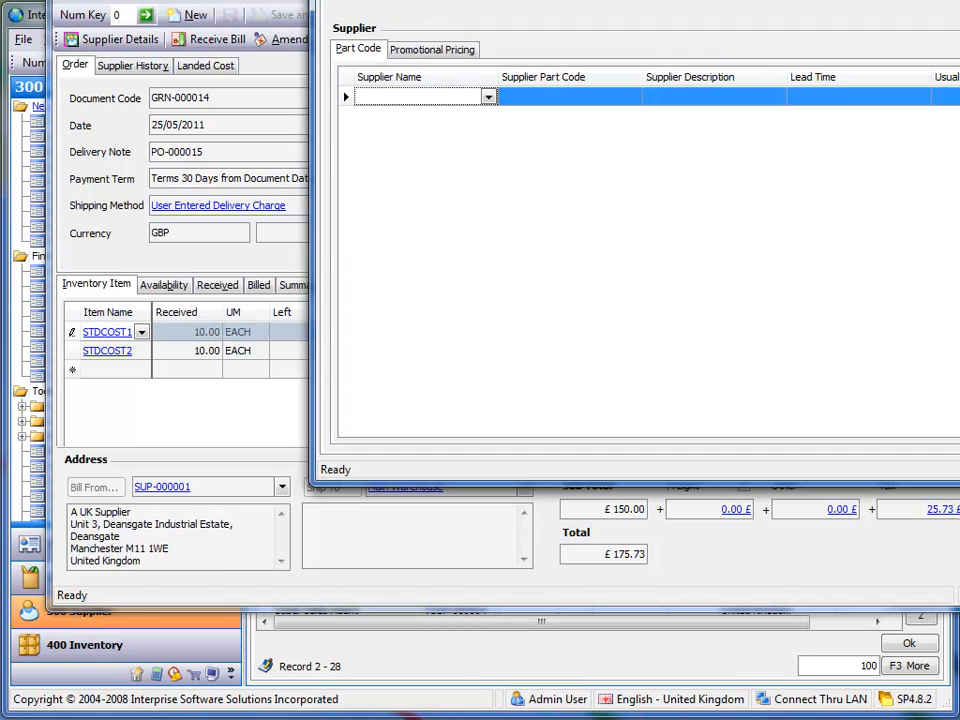
- Examine the standard cost of item STDCOST2 from the goods received note, and close both the item and the note
{"action": "left_click", "coordinate": [113, 355]}
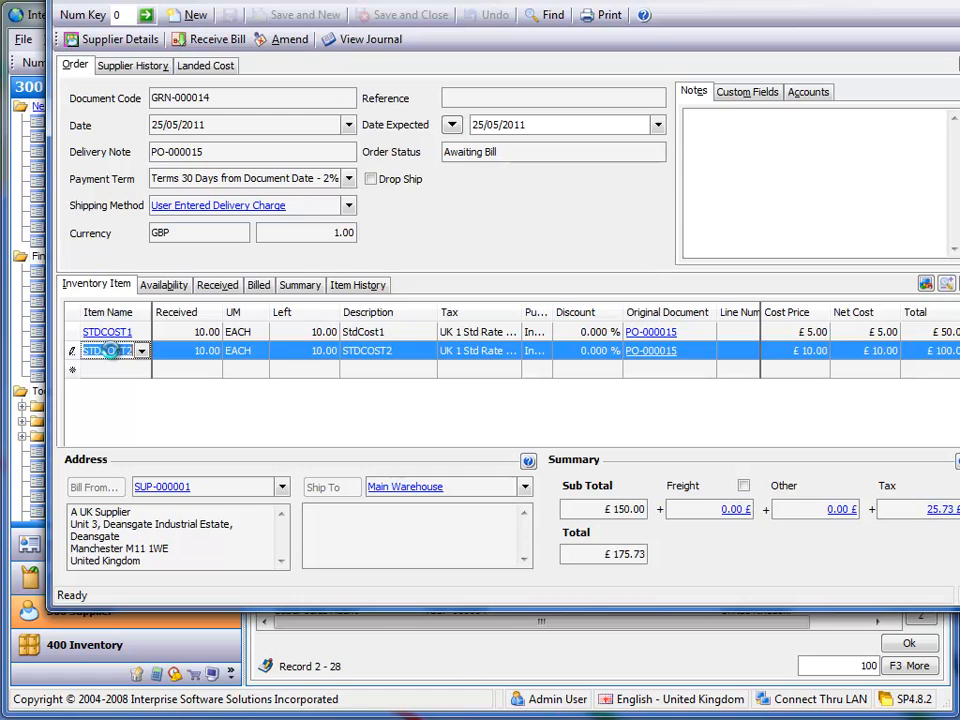
{"action": "left_click", "coordinate": [110, 352]}
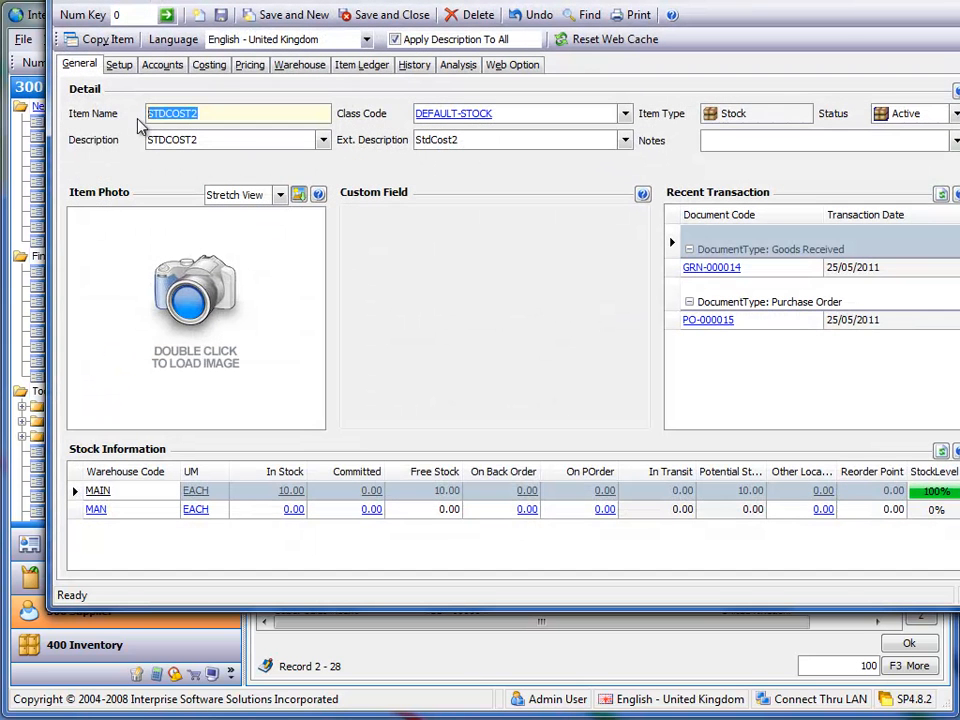
{"action": "left_click", "coordinate": [211, 67]}
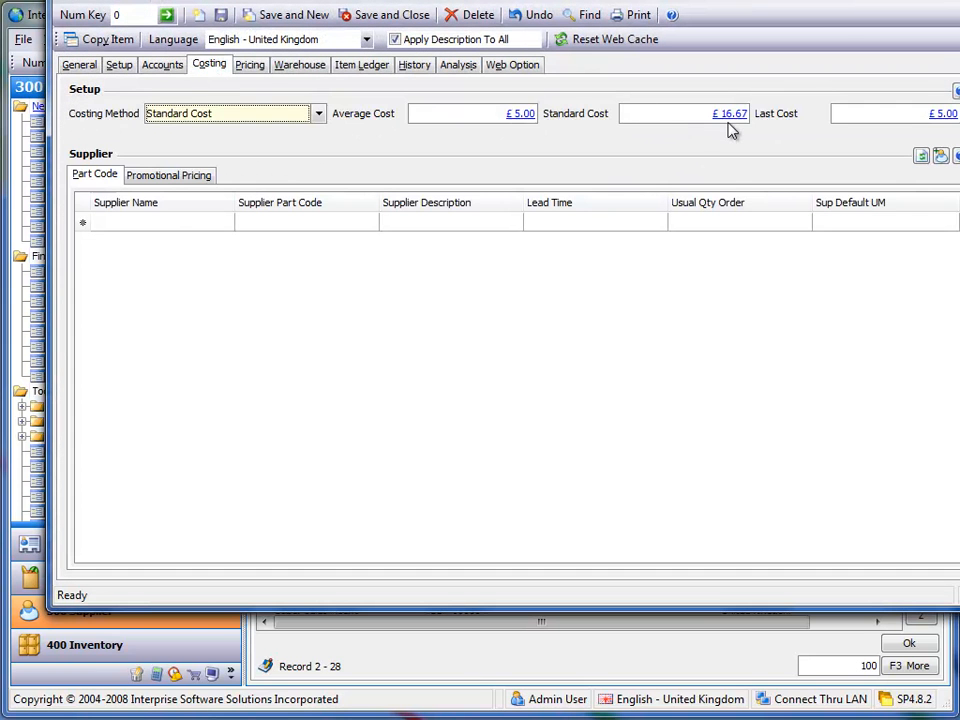
{"action": "mouse_move", "coordinate": [730, 129]}
{"action": "left_click", "coordinate": [959, 0]}
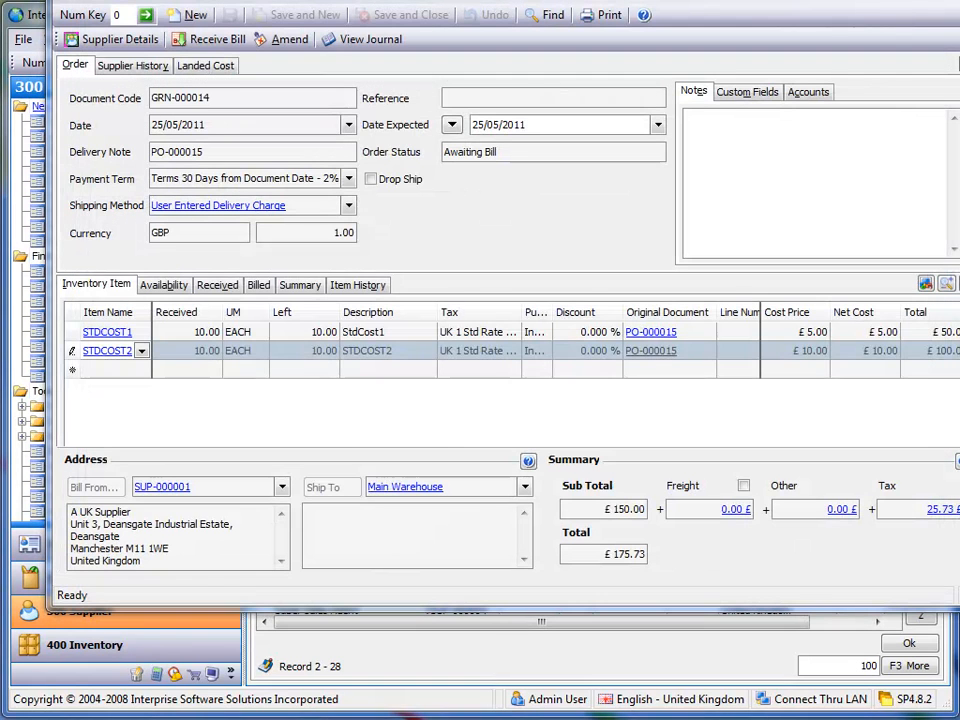
{"action": "left_click", "coordinate": [959, 0]}
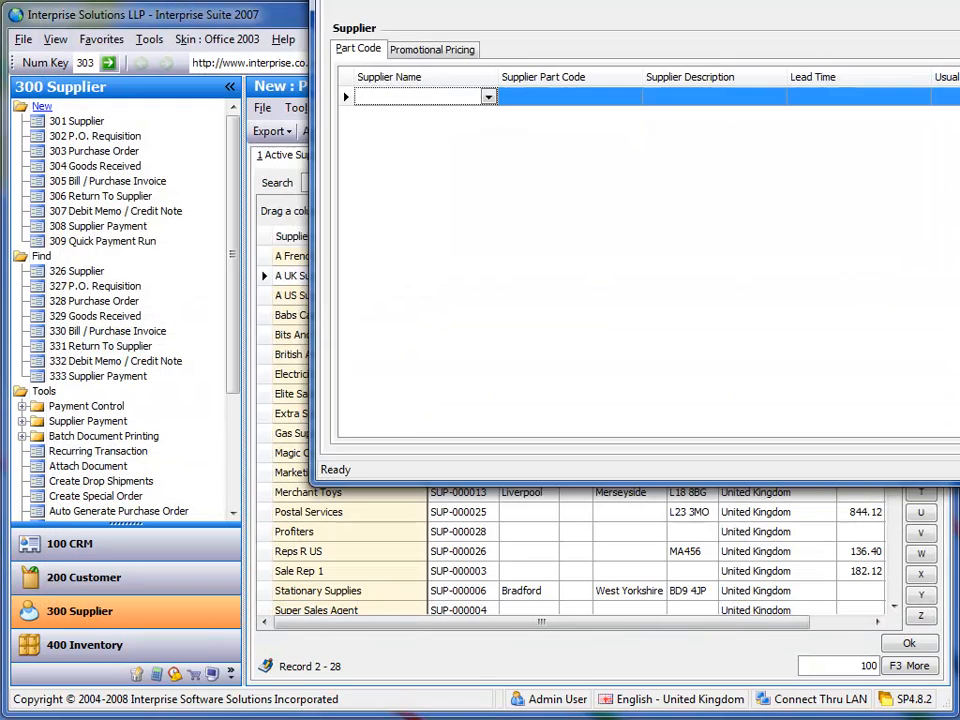
- Close the item record and create a new purchase order for A UK Supplier
{"action": "left_click", "coordinate": [959, 0]}
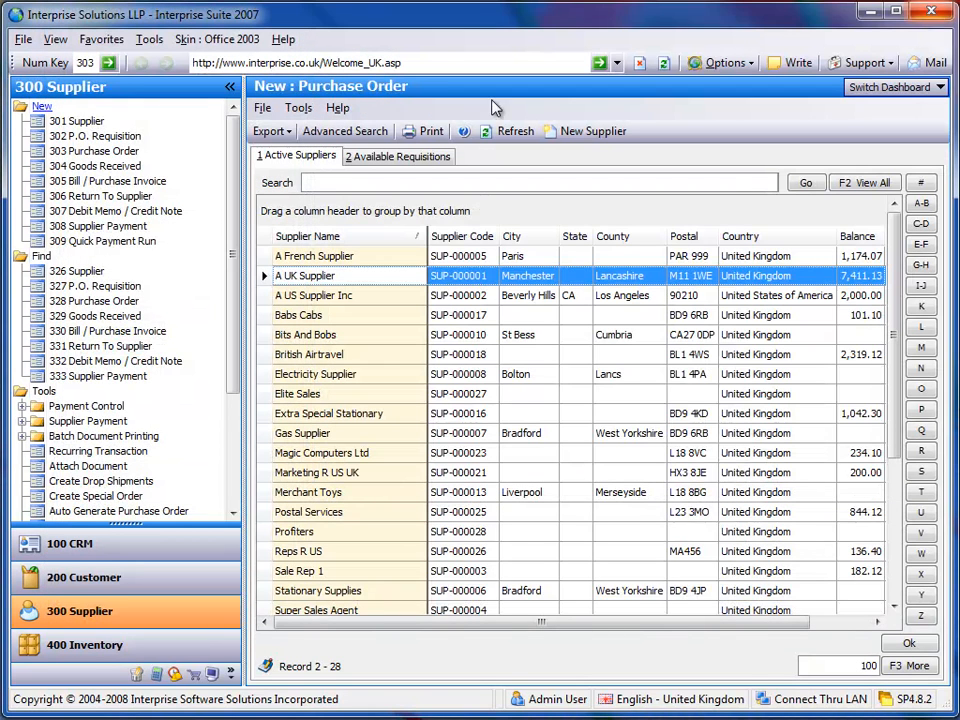
{"action": "left_click", "coordinate": [120, 155]}
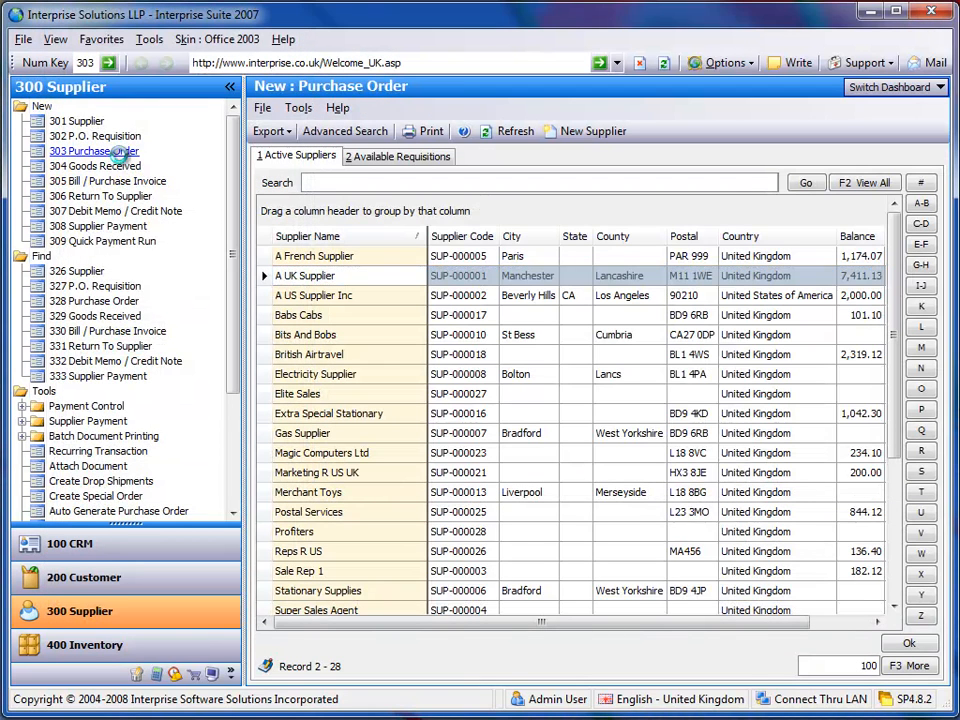
{"action": "double_click", "coordinate": [343, 275]}
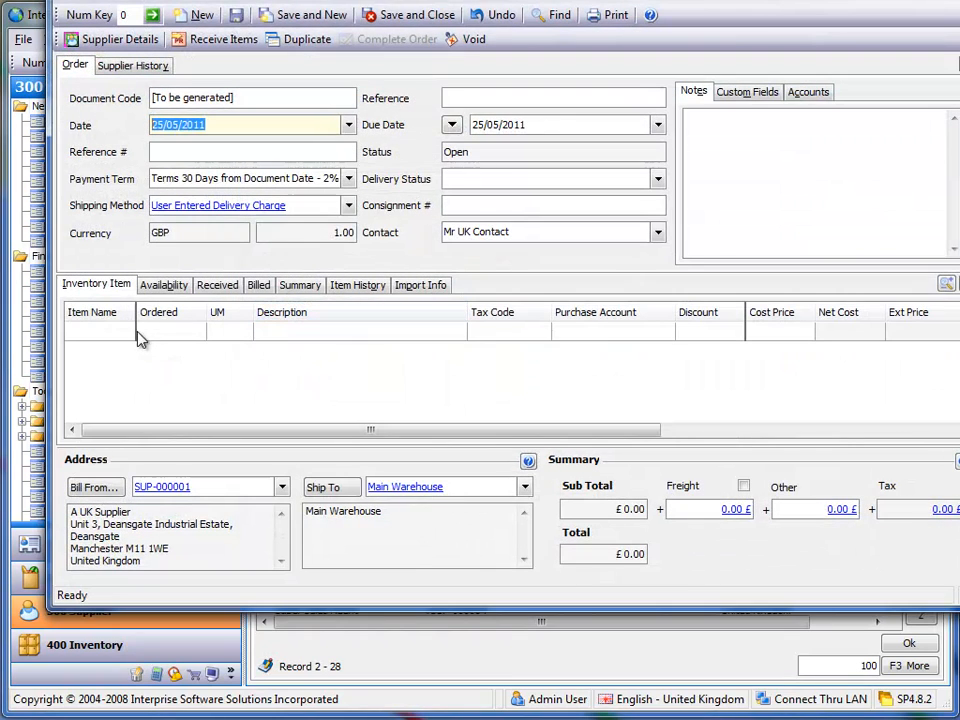
- Find item STDCOST1 and add it to the purchase order with an ordered quantity of 10
{"action": "left_click", "coordinate": [127, 332]}
{"action": "left_click", "coordinate": [127, 332]}
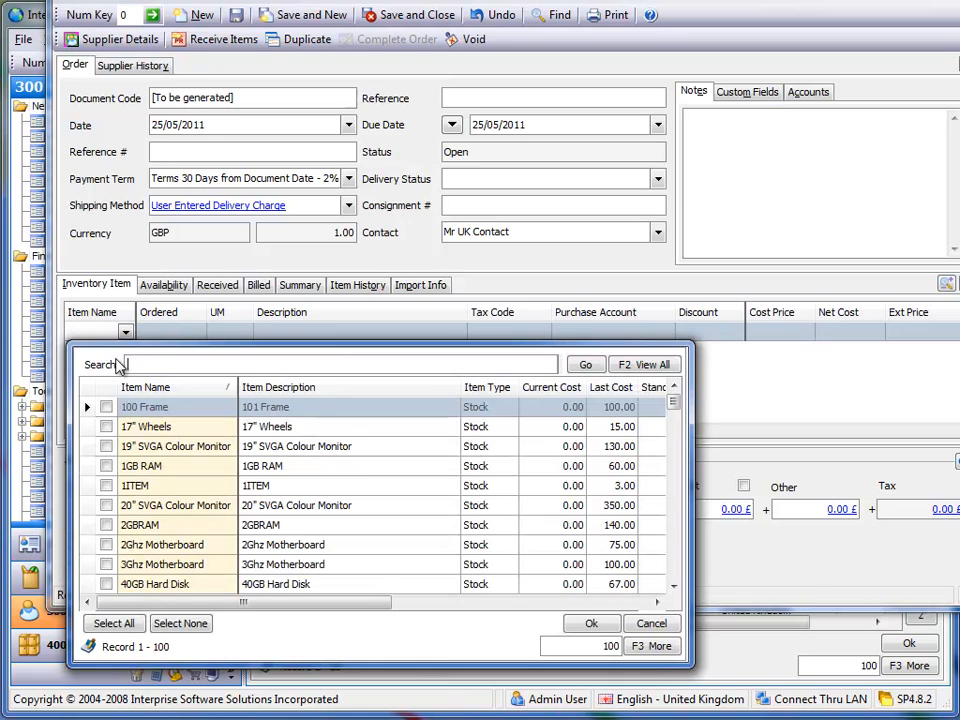
{"action": "type", "text": "stdcost"}
{"action": "key", "text": "Return"}
{"action": "left_click", "coordinate": [106, 407]}
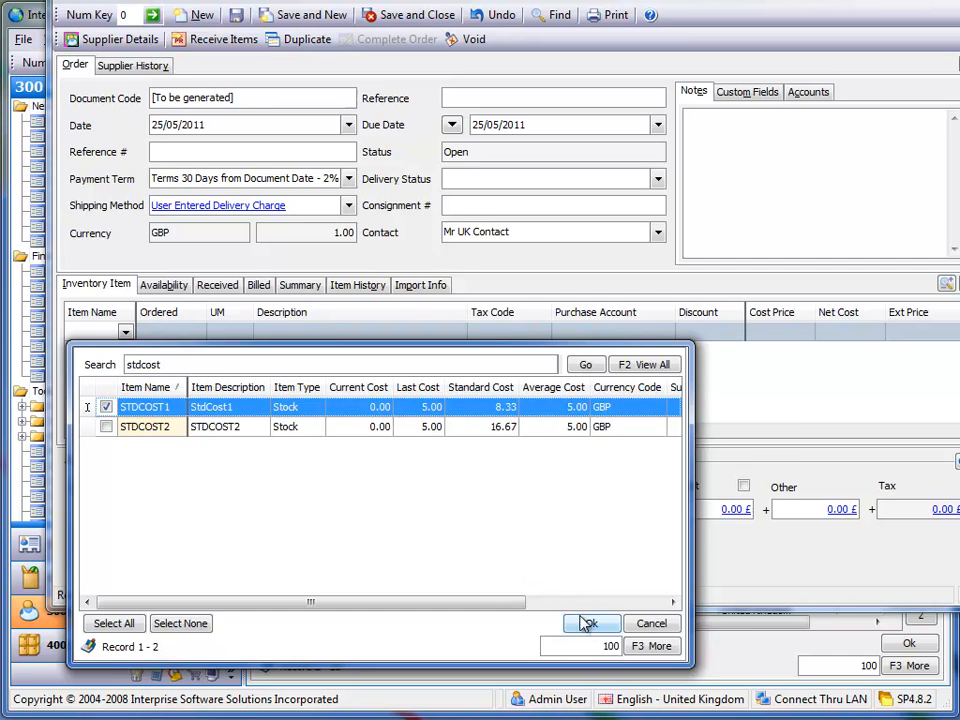
{"action": "left_click", "coordinate": [591, 623]}
{"action": "type", "text": "10"}
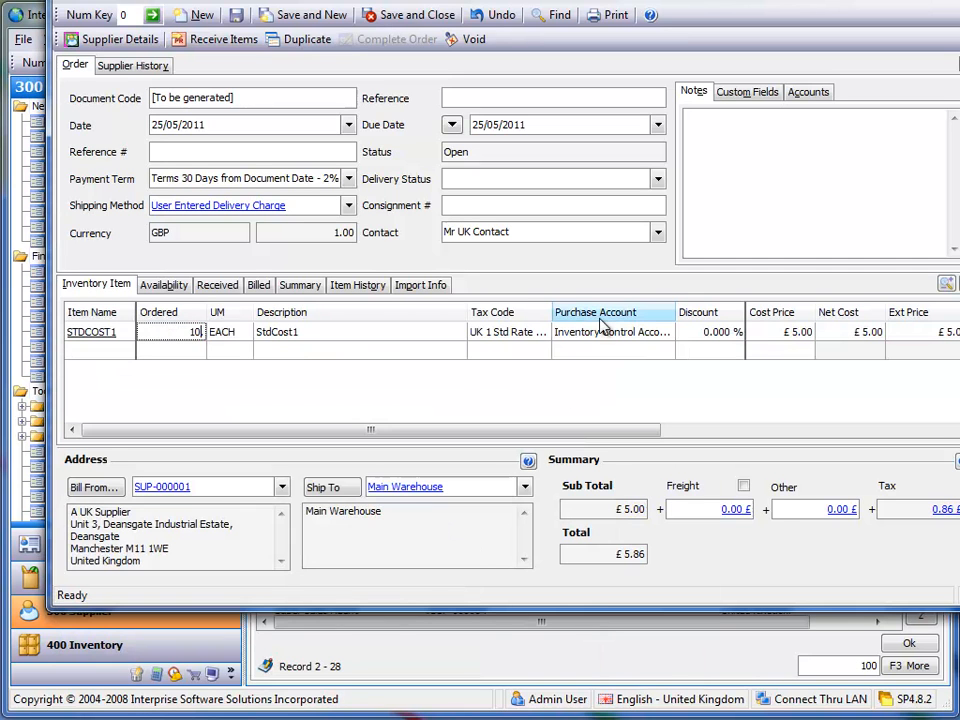
{"action": "key", "text": "Tab"}
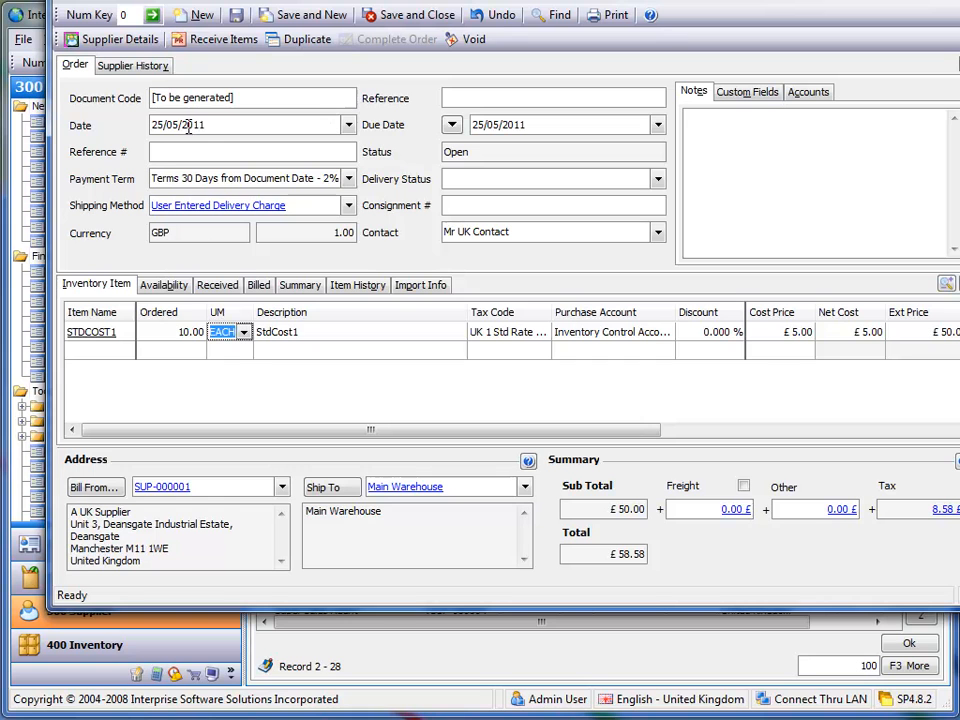
- Receive the items from the purchase order and enter a freight landed cost of 100 on the goods received note
{"action": "left_click", "coordinate": [197, 40]}
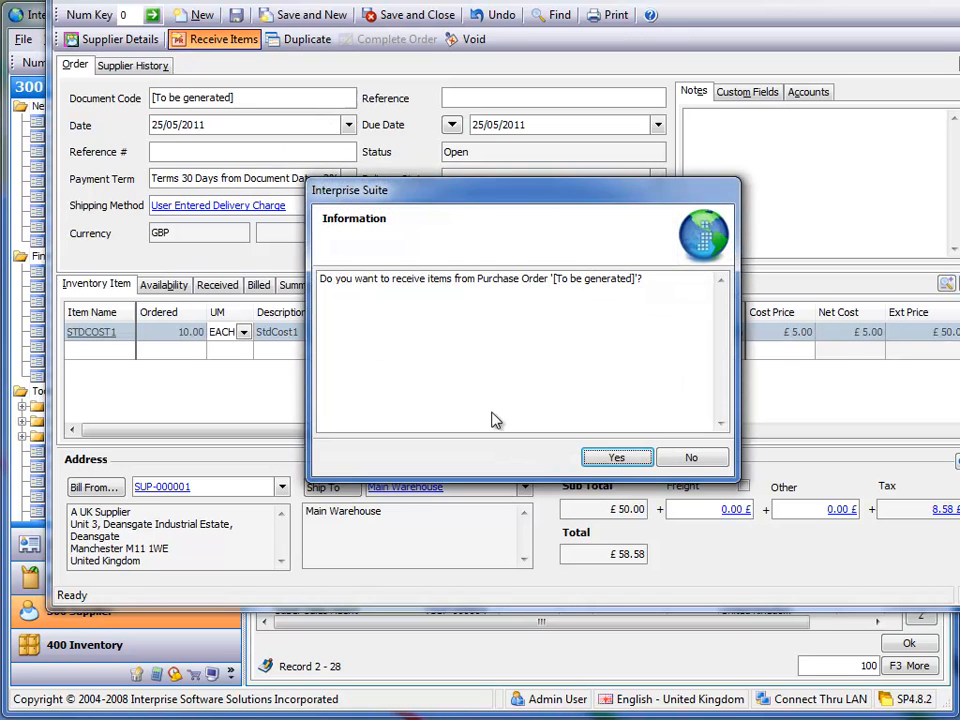
{"action": "left_click", "coordinate": [612, 456]}
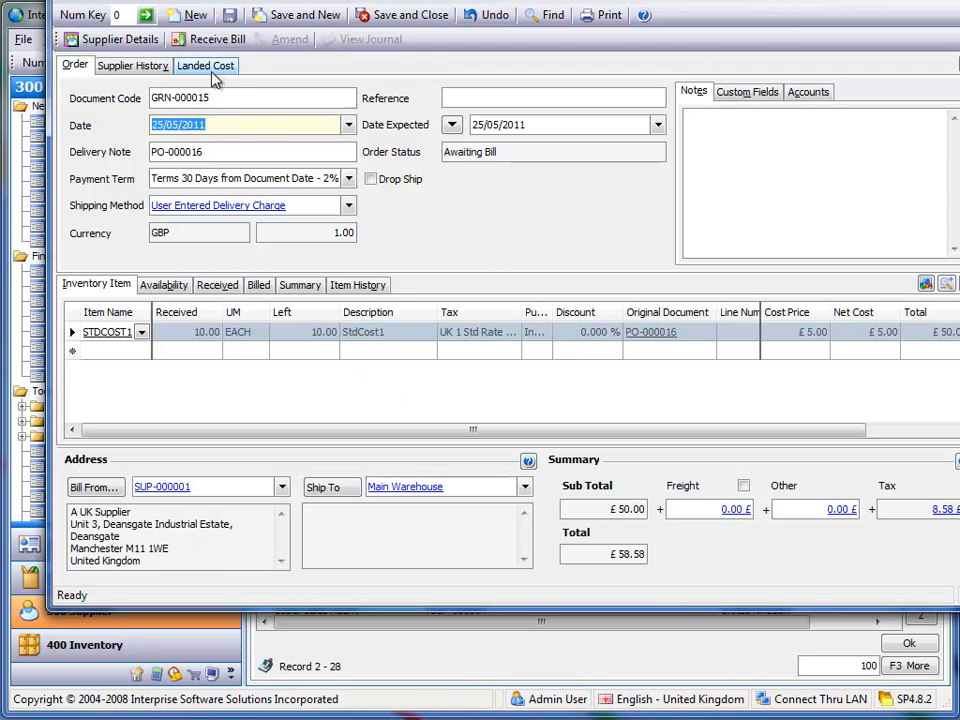
{"action": "left_click", "coordinate": [207, 67]}
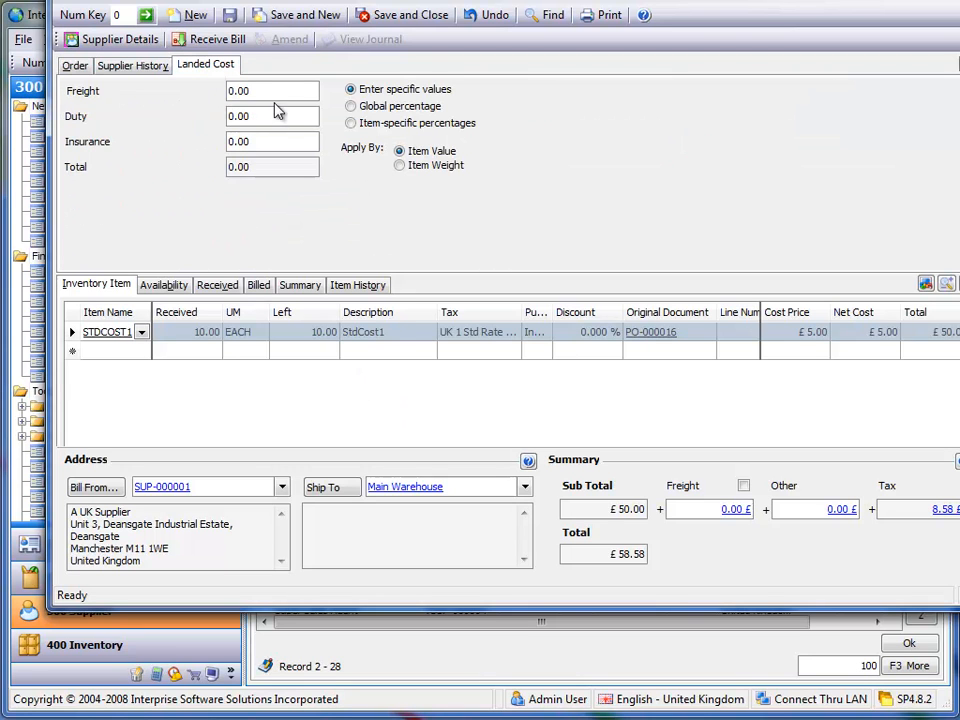
{"action": "type", "text": "100"}
{"action": "key", "text": "Tab"}
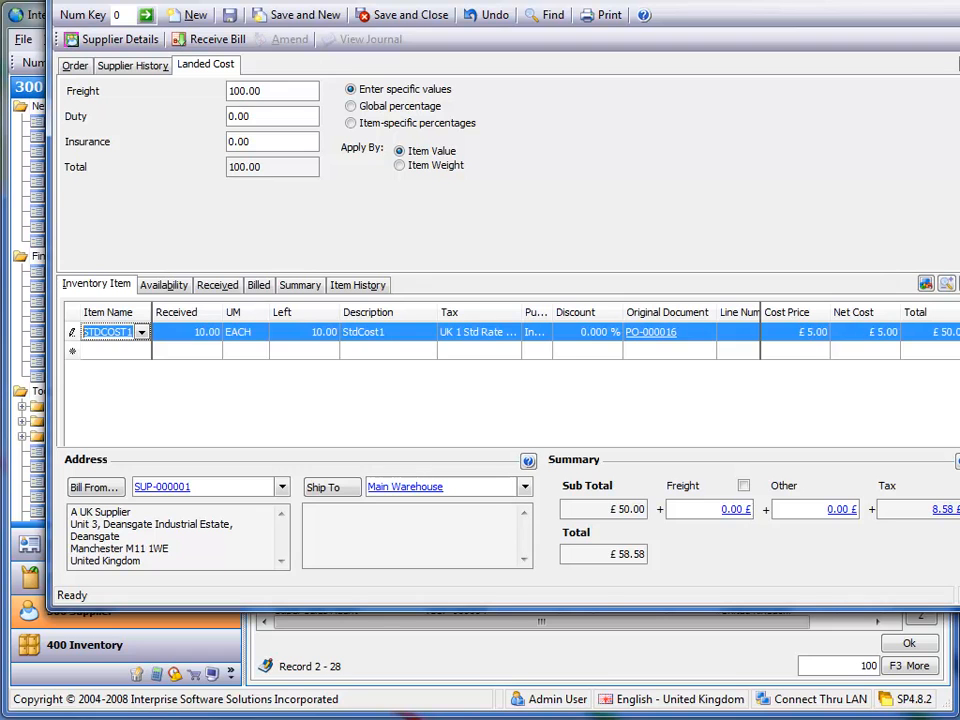
- Set the freight landed cost to 50, return to the order details and save the goods received note
{"action": "left_click", "coordinate": [255, 91]}
{"action": "type", "text": "50"}
{"action": "key", "text": "Tab"}
{"action": "left_click", "coordinate": [75, 67]}
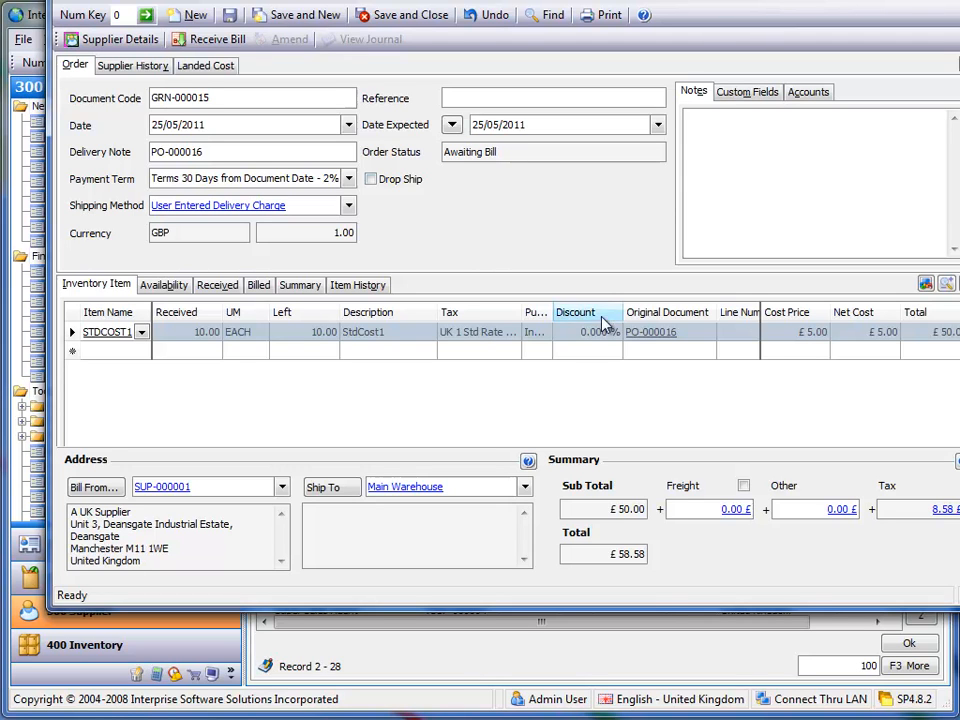
{"action": "left_click", "coordinate": [229, 15]}
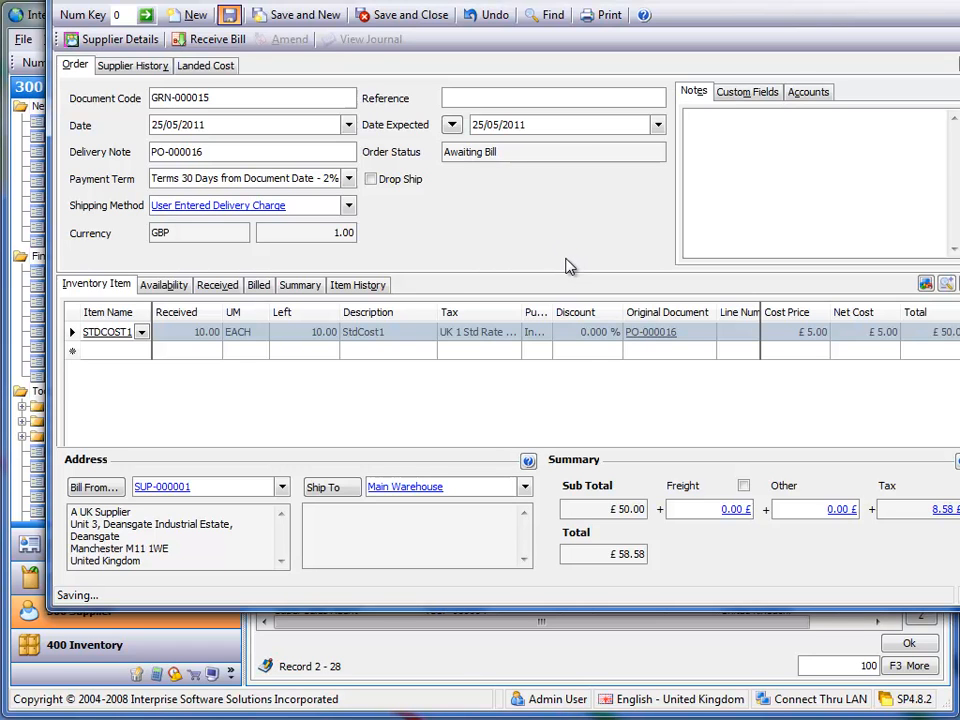
- Examine the costing details of STDCOST1 from the goods received note, and close both the item and the note
{"action": "left_click", "coordinate": [116, 338]}
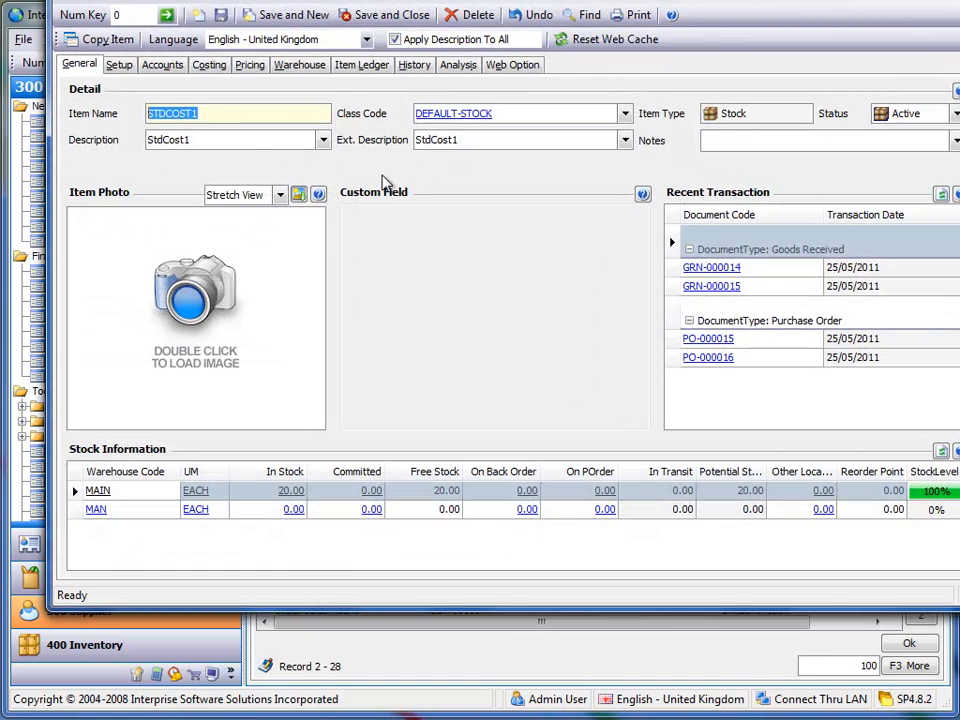
{"action": "left_click", "coordinate": [209, 64]}
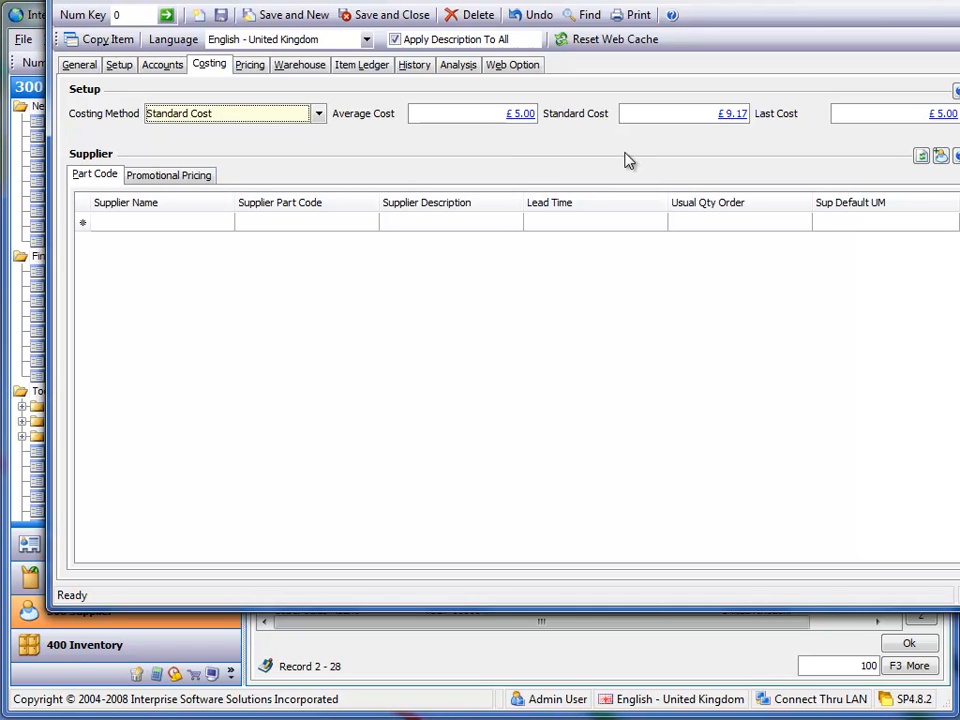
{"action": "key", "text": "Tab"}
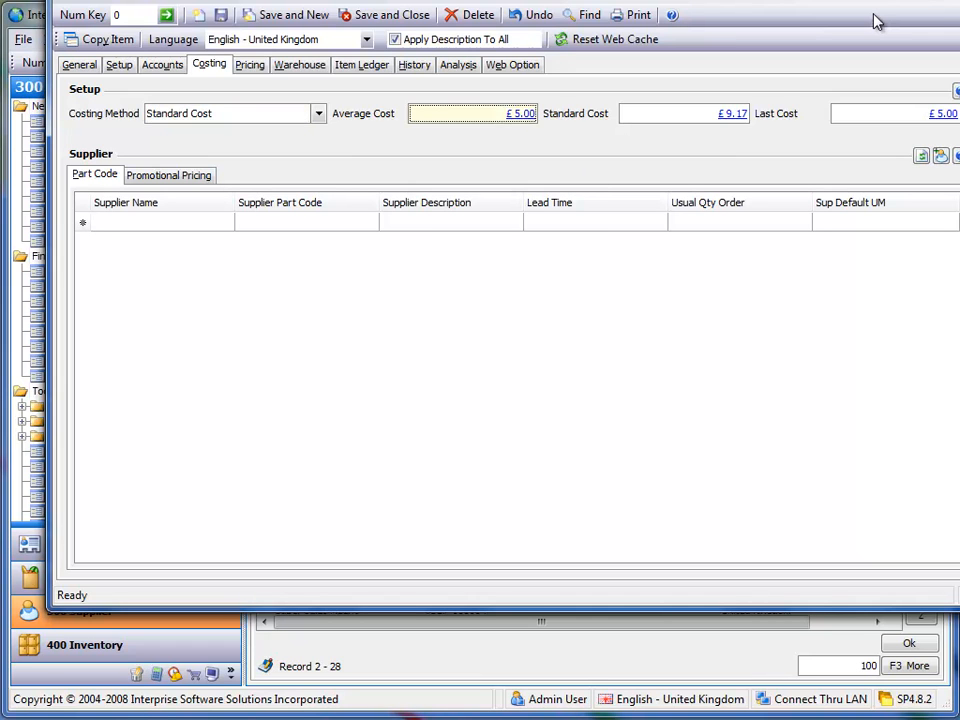
{"action": "left_click", "coordinate": [950, 2]}
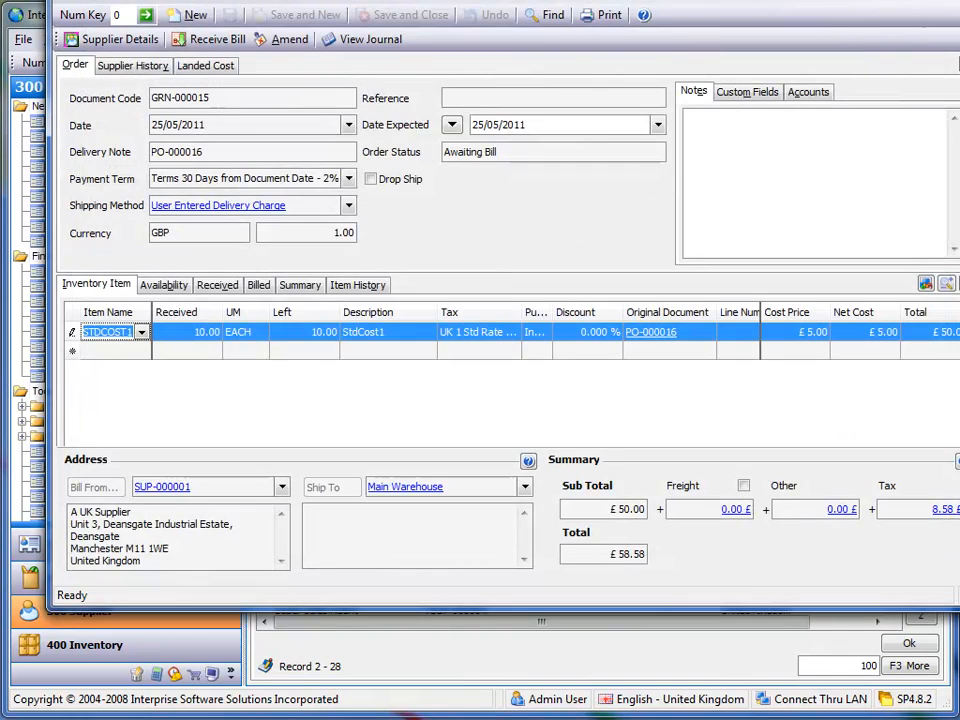
{"action": "left_click", "coordinate": [950, 2]}
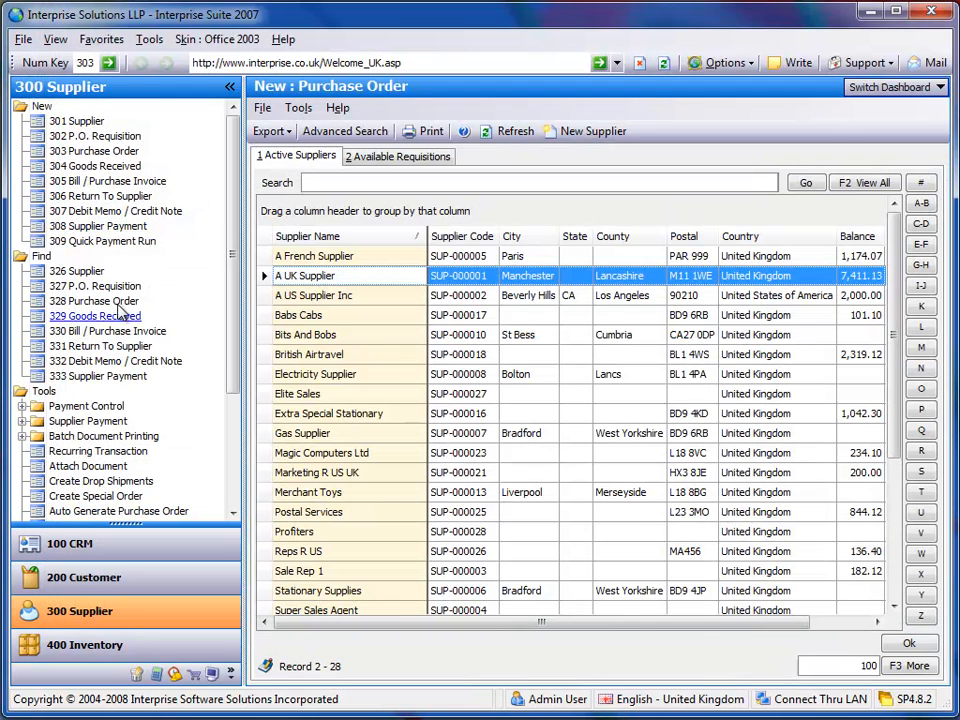
- Create a new sales order for A Toy Customer
{"action": "left_click", "coordinate": [60, 578]}
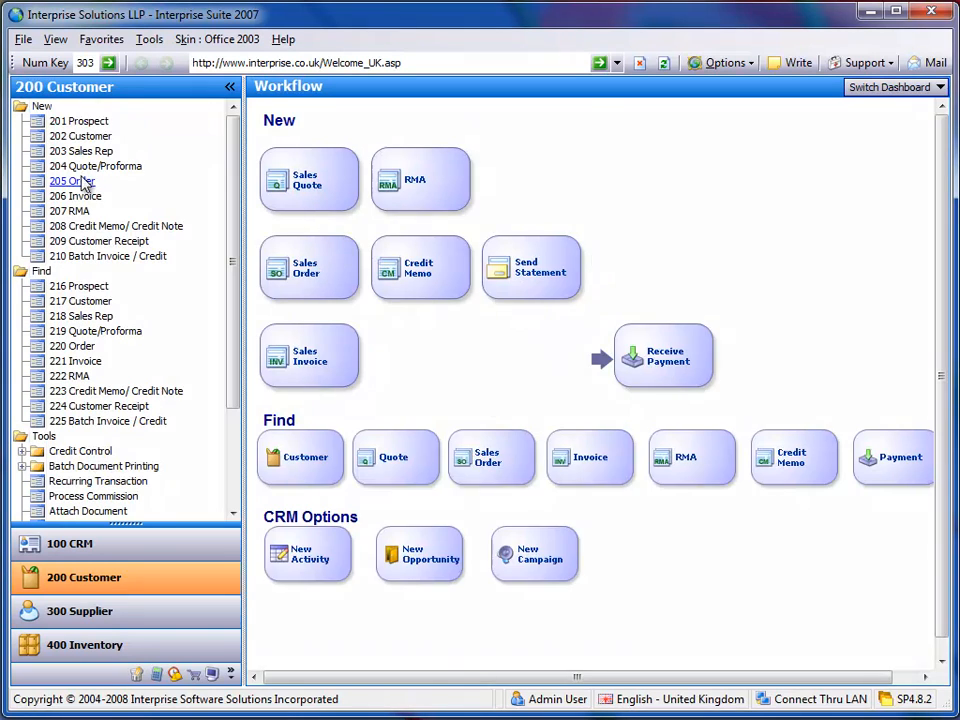
{"action": "left_click", "coordinate": [75, 181]}
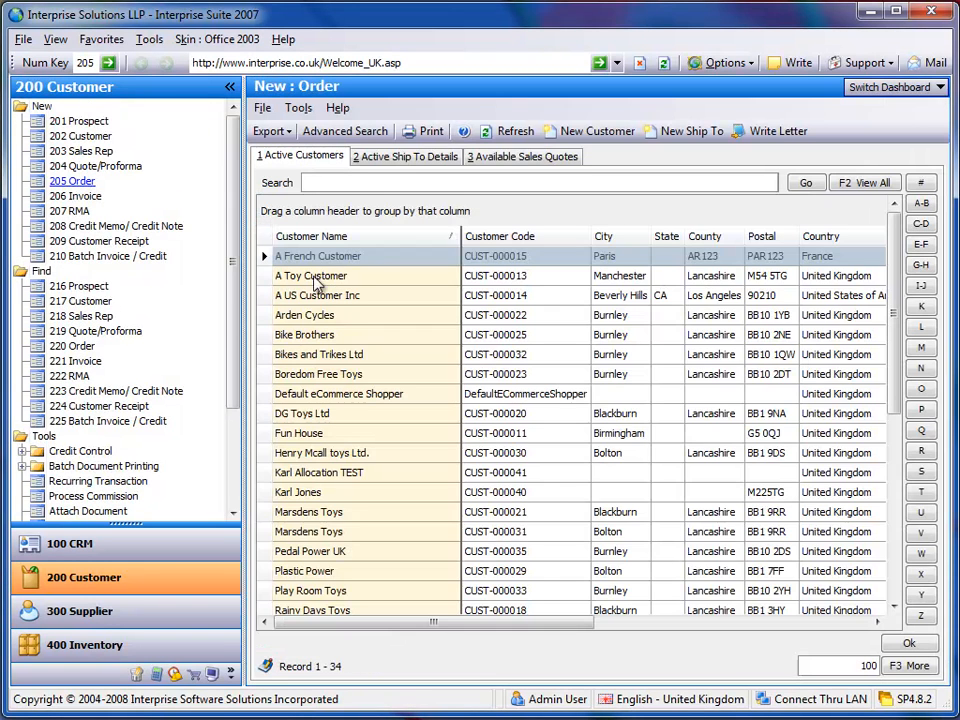
{"action": "left_click", "coordinate": [315, 277]}
{"action": "double_click", "coordinate": [316, 275]}
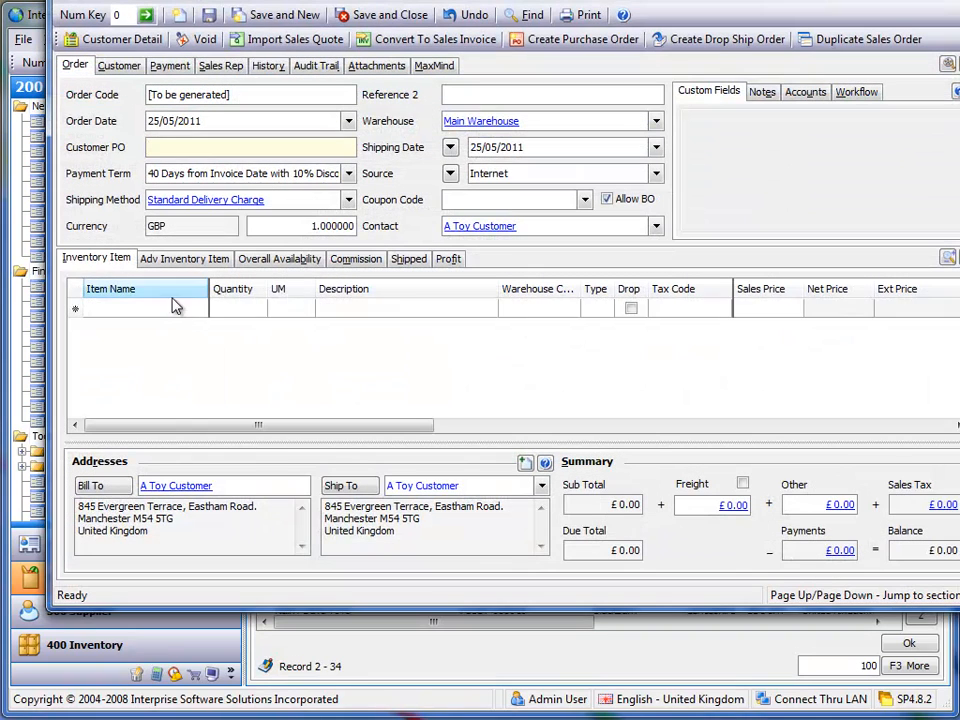
- Add 10 units of STDCOST1 to the sales order and examine the line's cost and profit
{"action": "type", "text": "stdcost1"}
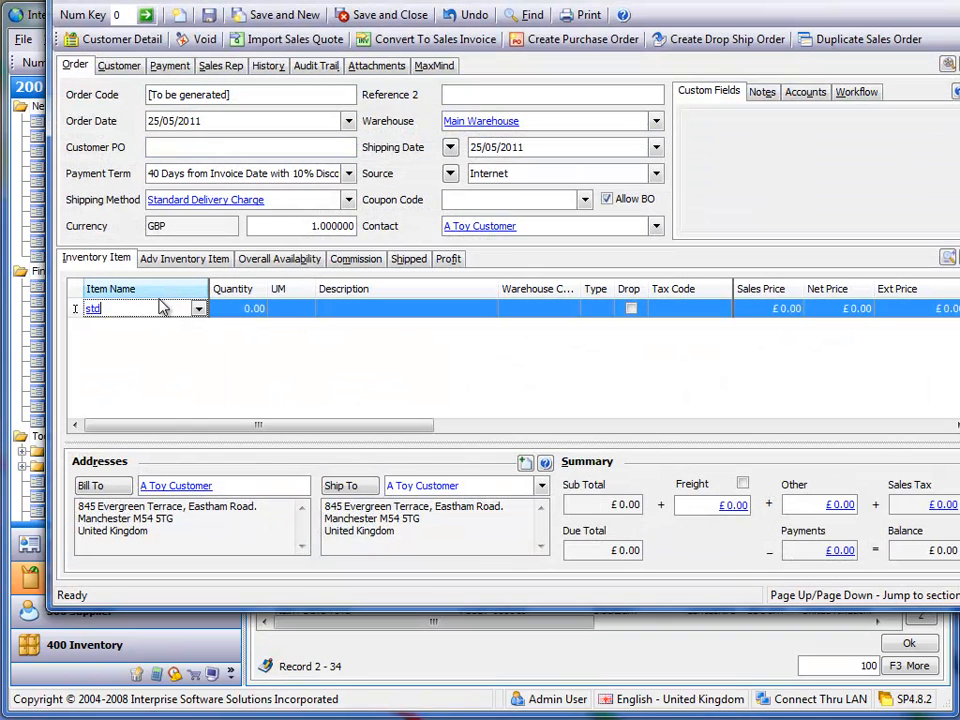
{"action": "key", "text": "Tab"}
{"action": "type", "text": "10"}
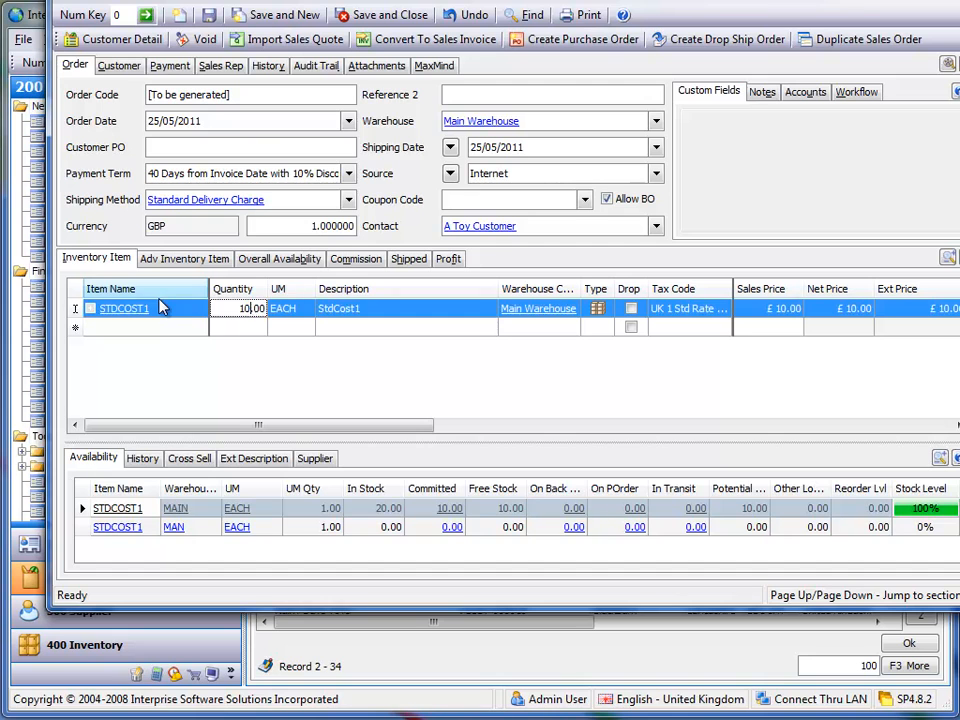
{"action": "key", "text": "Tab"}
{"action": "left_click", "coordinate": [447, 259]}
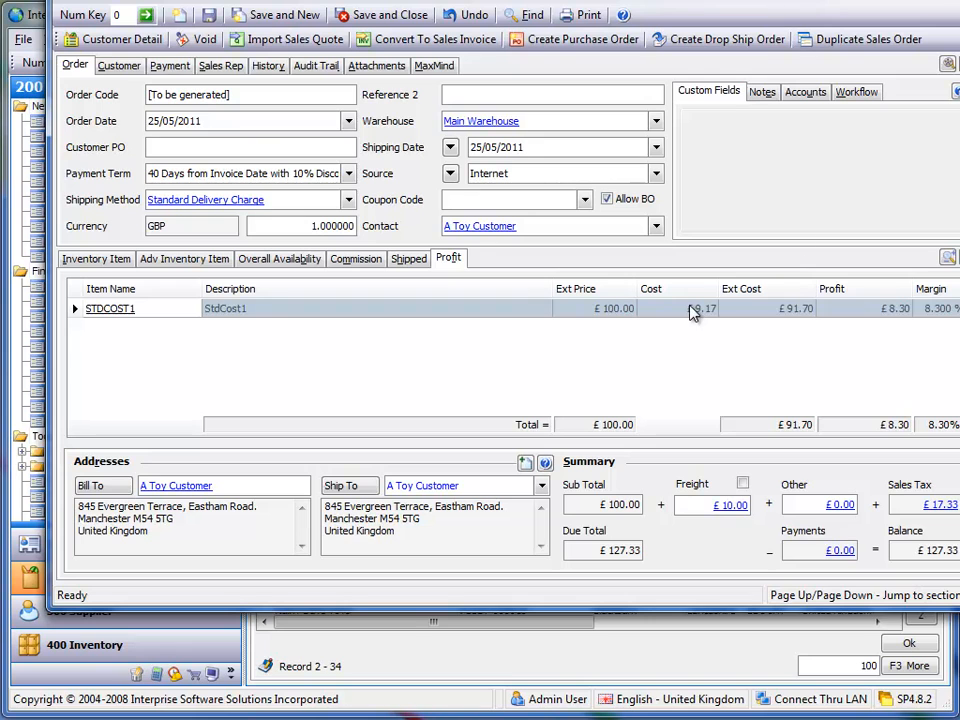
{"action": "left_click_drag", "start_coordinate": [845, 0], "coordinate": [811, 32]}
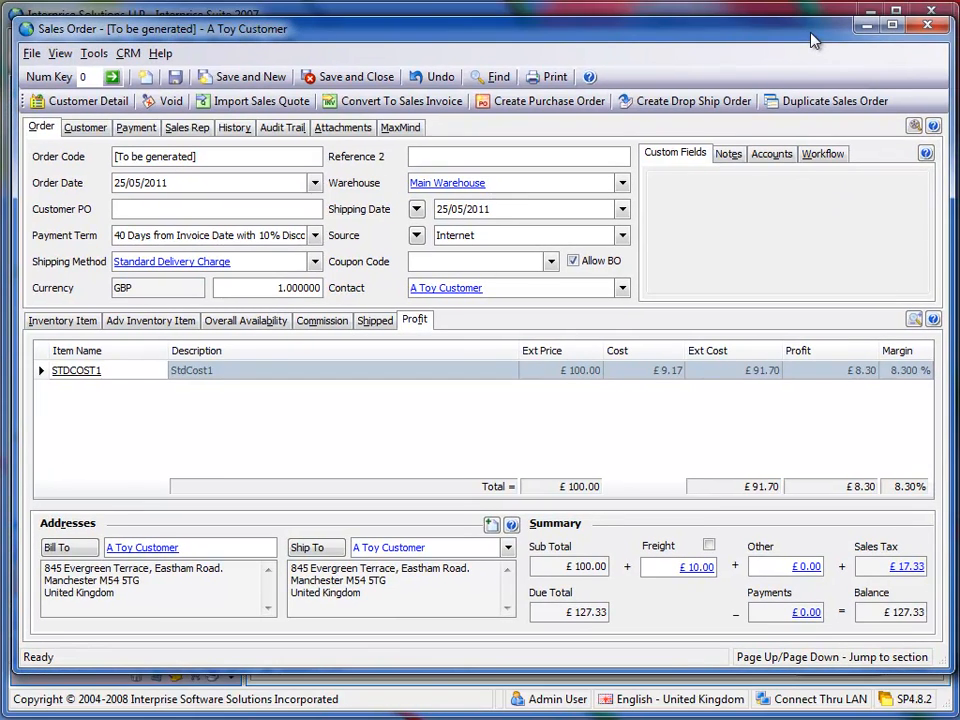
- Close the sales order without saving it and sign out of the company
{"action": "left_click", "coordinate": [938, 26]}
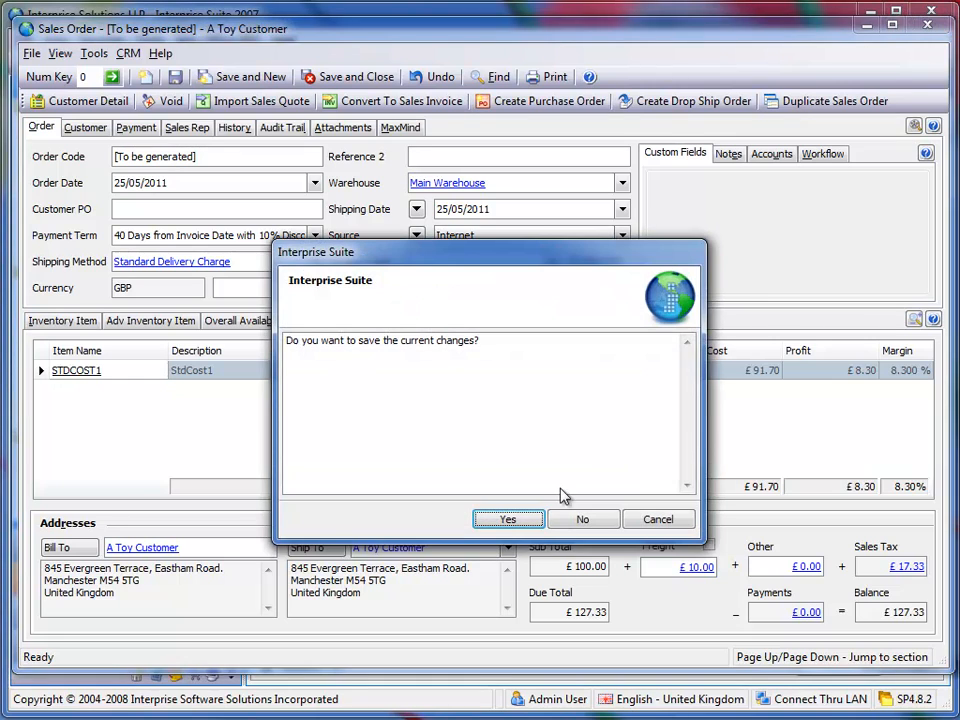
{"action": "left_click", "coordinate": [581, 518]}
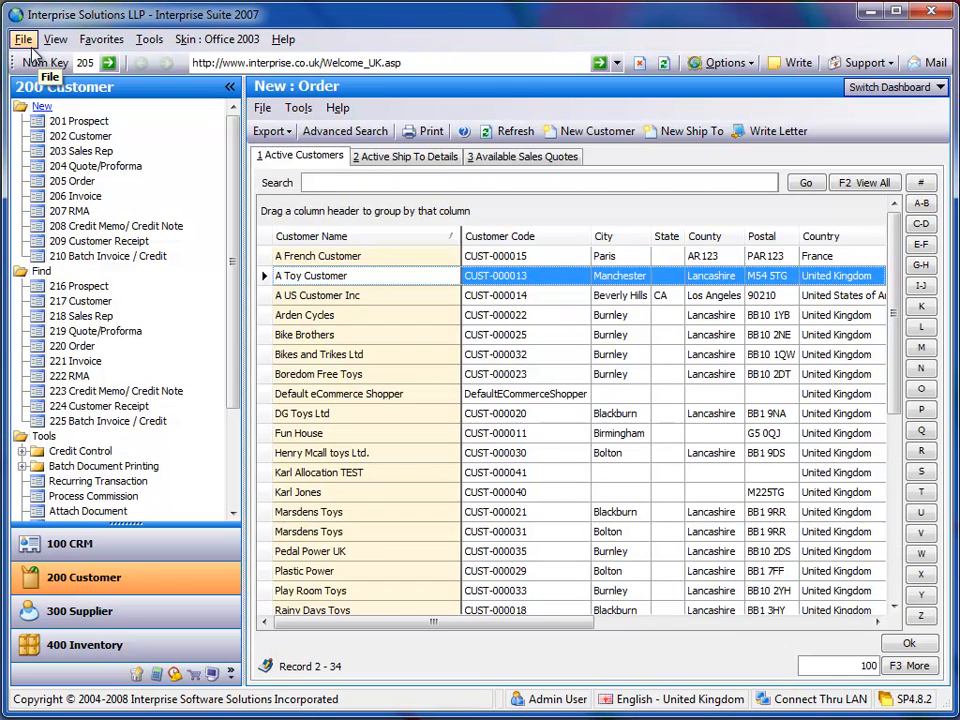
{"action": "left_click", "coordinate": [26, 40]}
{"action": "left_click", "coordinate": [45, 59]}
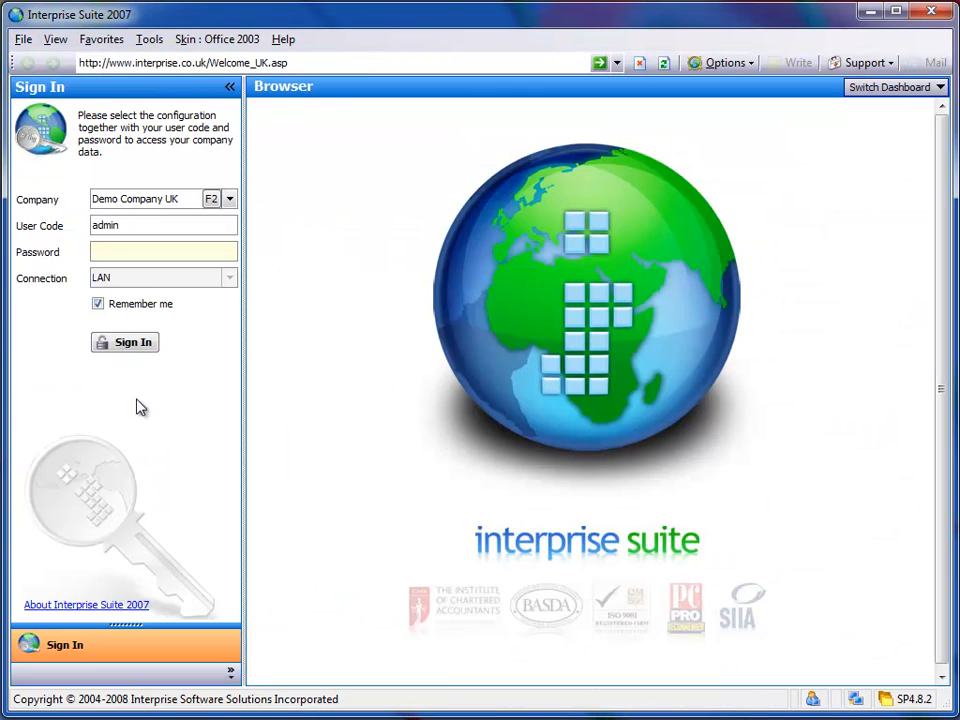